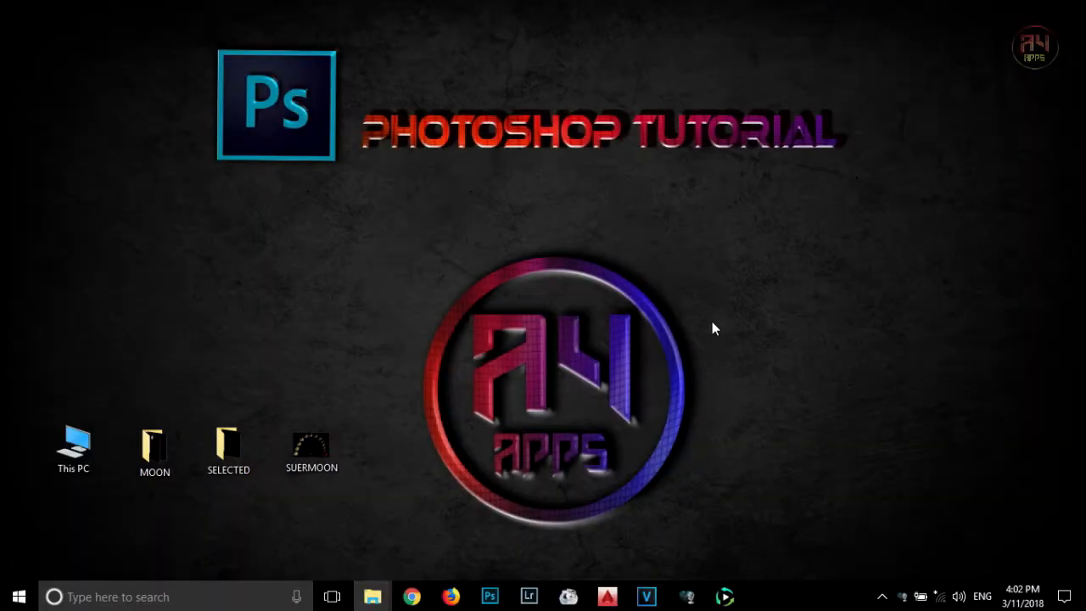
Browse the eclipse photos in the MOON folder alongside the SELECTED folder and preview one of the crescent shots.
{"action": "left_click", "coordinate": [373, 596]}
{"action": "left_click", "coordinate": [328, 527]}
{"action": "mouse_move", "coordinate": [1079, 204]}
{"action": "left_mouse_down"}
{"action": "mouse_move", "coordinate": [1080, 453]}
{"action": "mouse_move", "coordinate": [1081, 192]}
{"action": "left_mouse_up"}
{"action": "mouse_move", "coordinate": [372, 596]}
{"action": "left_click", "coordinate": [419, 500]}
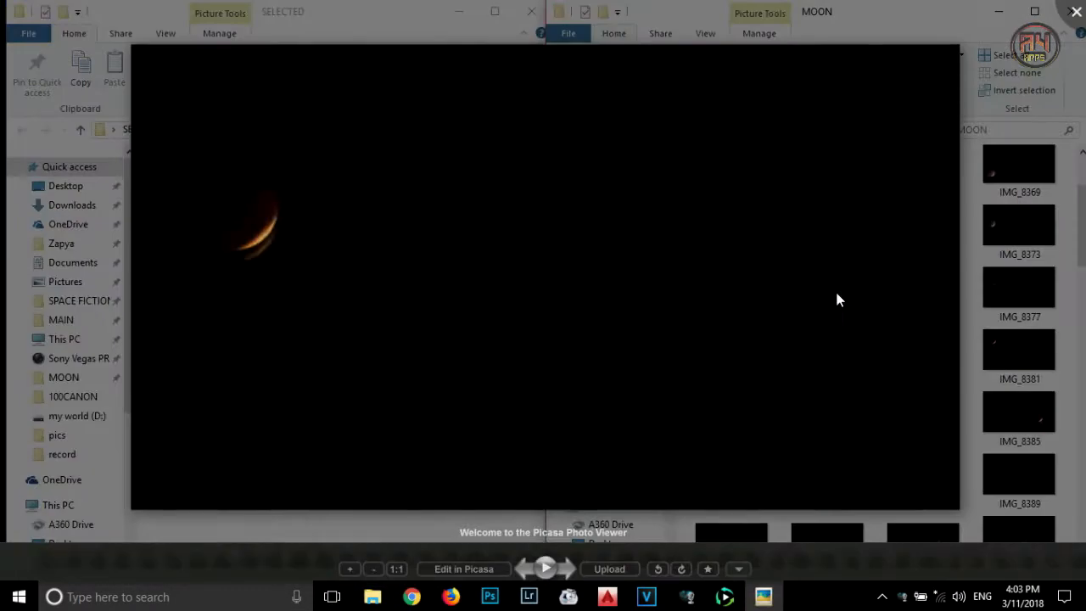
{"action": "key", "text": "Escape"}
{"action": "scroll", "coordinate": [915, 275], "scroll_direction": "down", "scroll_amount": 4}
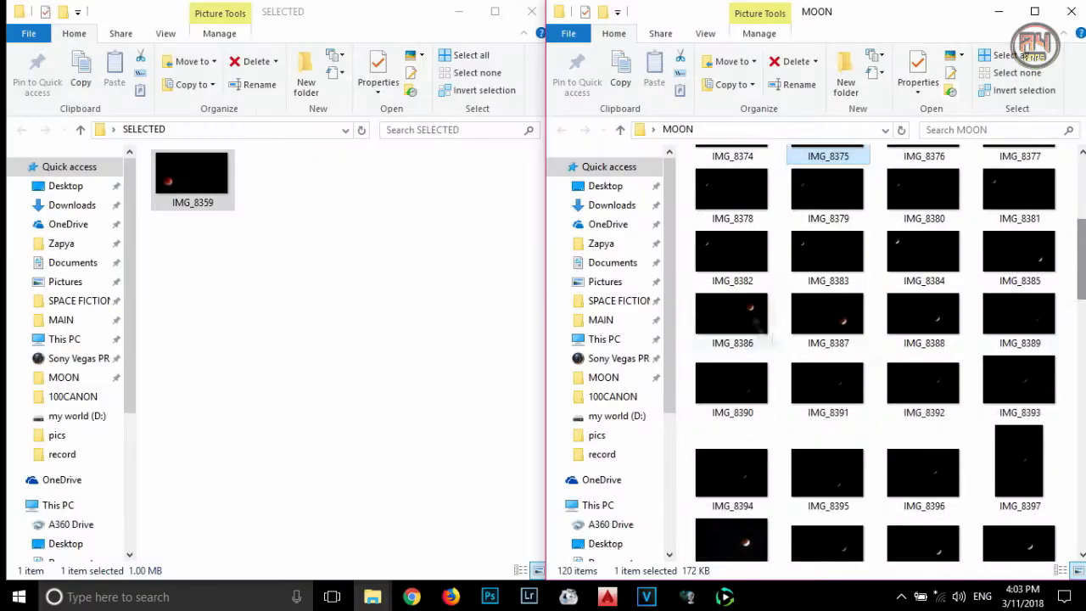
Copy a crescent moon photo from the MOON folder into SELECTED and preview the shots that follow it.
{"action": "left_click_drag", "start_coordinate": [933, 360], "coordinate": [324, 217]}
{"action": "double_click", "coordinate": [938, 335]}
{"action": "key", "text": "Right"}
{"action": "key", "text": "Right"}
{"action": "key", "text": "Right"}
{"action": "key", "text": "Right"}
{"action": "key", "text": "Right"}
{"action": "key", "text": "Right"}
{"action": "key", "text": "Escape"}
Preview further partial-eclipse shots in the MOON folder and copy the chosen photo into SELECTED.
{"action": "left_click_drag", "start_coordinate": [740, 495], "coordinate": [703, 458]}
{"action": "double_click", "coordinate": [741, 495]}
{"action": "key", "text": "Right"}
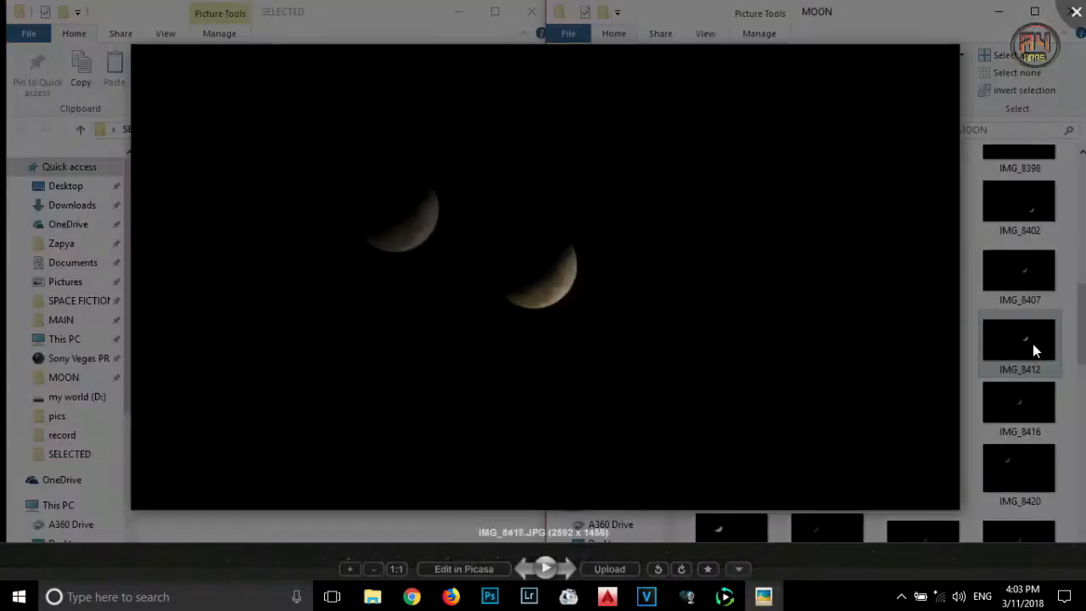
{"action": "key", "text": "Escape"}
{"action": "left_click_drag", "start_coordinate": [730, 471], "coordinate": [322, 332]}
Examine the next series of MOON photos full size, through IMG_8425, to compare the moon phases.
{"action": "double_click", "coordinate": [725, 484]}
{"action": "key", "text": "Right"}
{"action": "key", "text": "Right"}
{"action": "key", "text": "Right"}
{"action": "key", "text": "Right"}
{"action": "key", "text": "Right"}
{"action": "key", "text": "Right"}
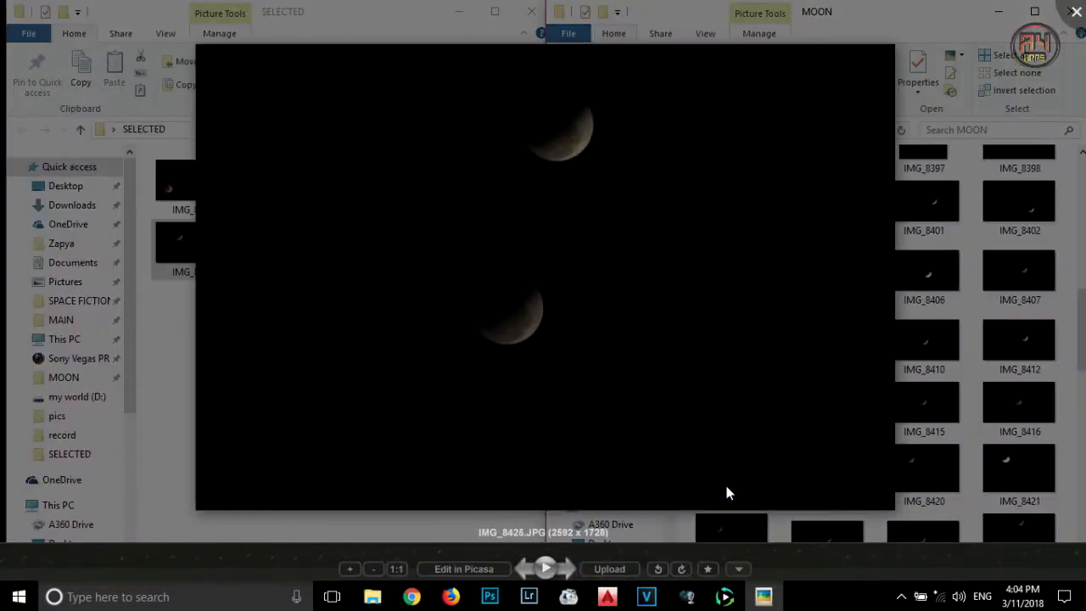
{"action": "key", "text": "Escape"}
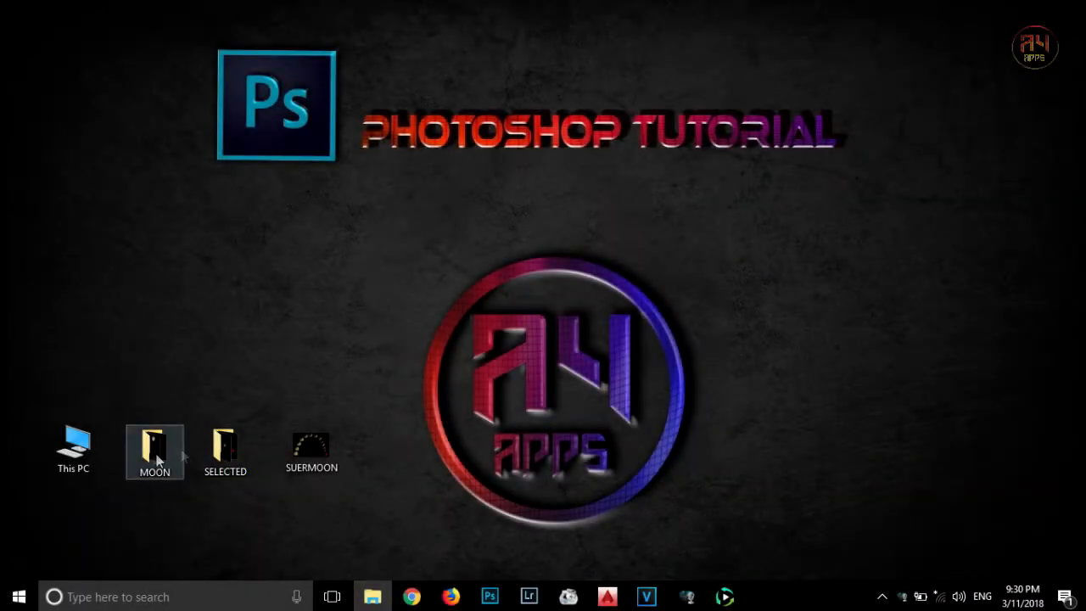
Review the photos in the SELECTED folder and open IMG_8477 from it in Photoshop.
{"action": "double_click", "coordinate": [222, 447]}
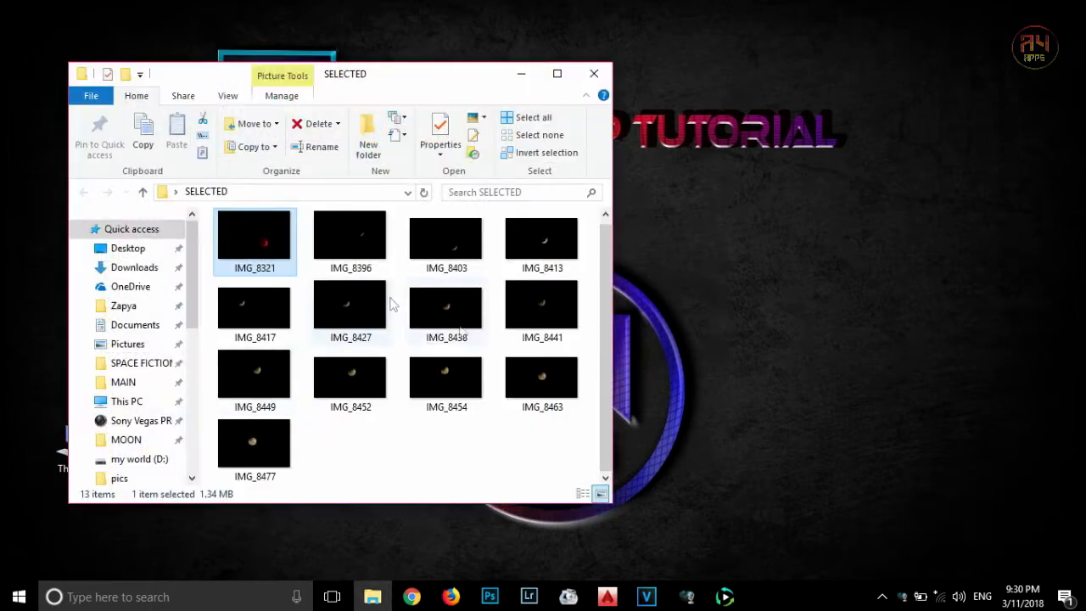
{"action": "left_click", "coordinate": [580, 74]}
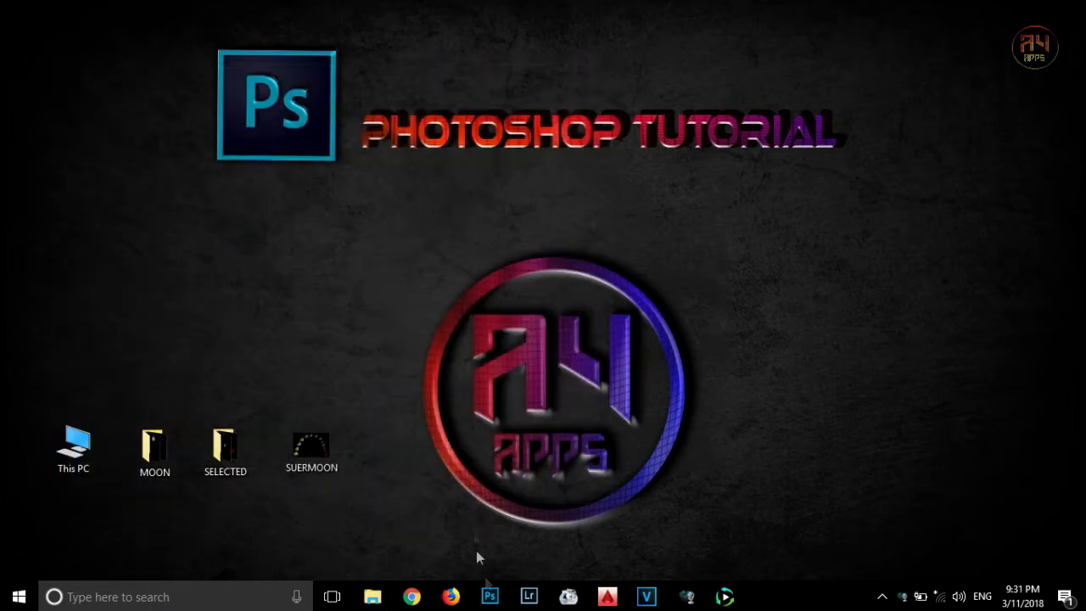
{"action": "left_click", "coordinate": [489, 596]}
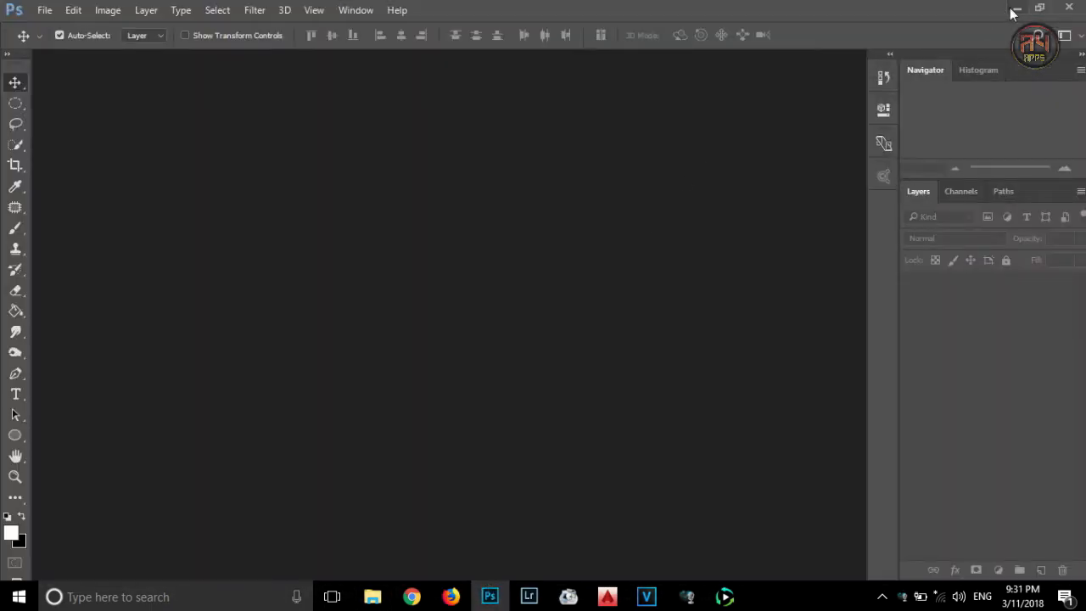
{"action": "left_click", "coordinate": [1011, 10]}
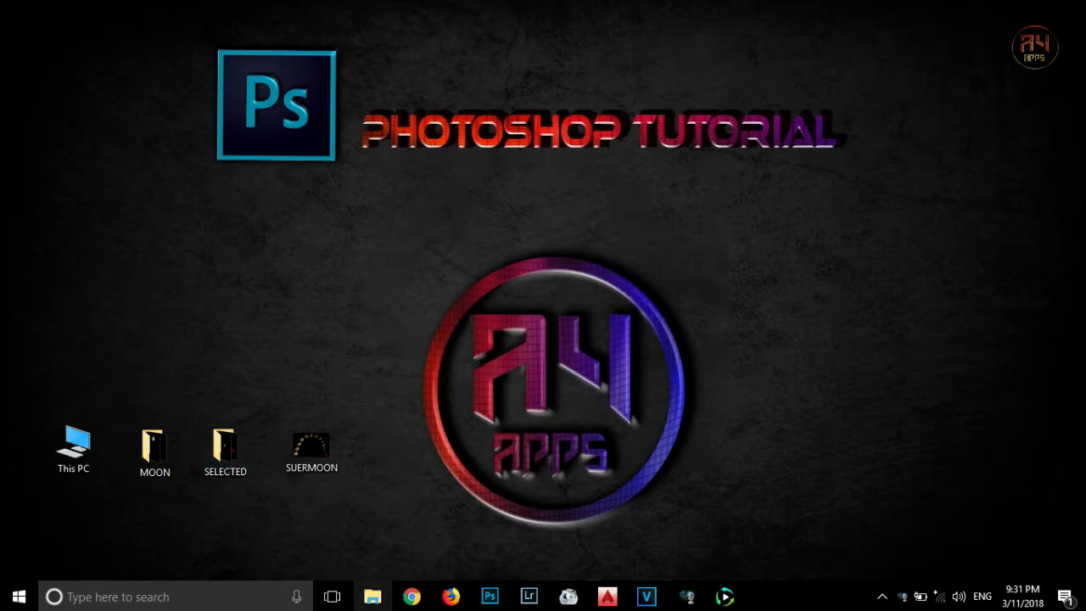
{"action": "left_click", "coordinate": [372, 597]}
{"action": "left_click_drag", "start_coordinate": [254, 443], "coordinate": [394, 265]}
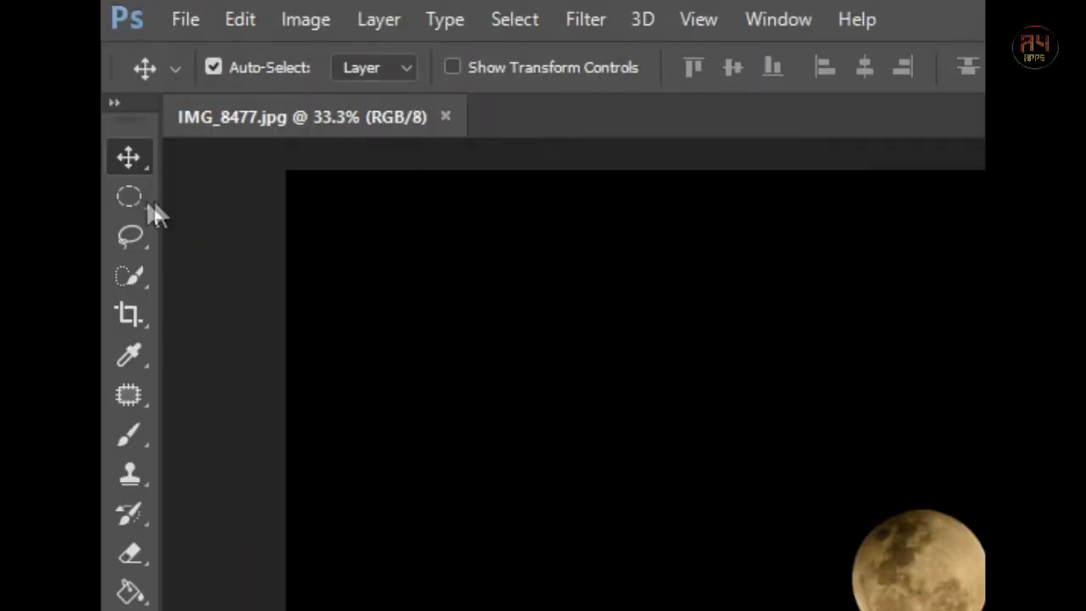
Copy the full moon to a new layer using an elliptical selection and move the copy to the canvas's lower-left corner.
{"action": "left_click", "coordinate": [17, 105]}
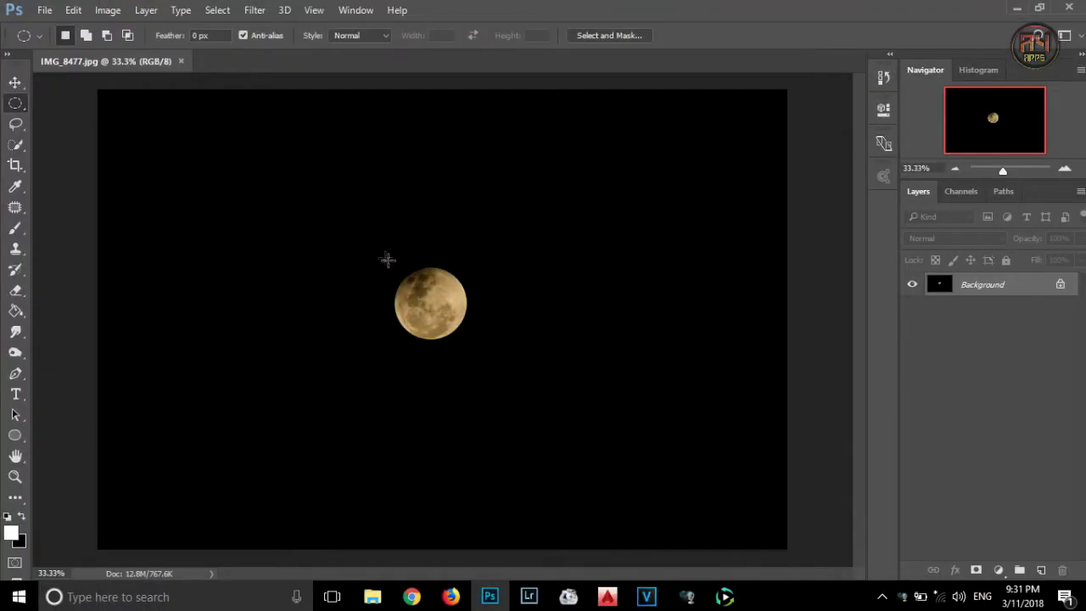
{"action": "left_click_drag", "start_coordinate": [425, 302], "coordinate": [481, 351]}
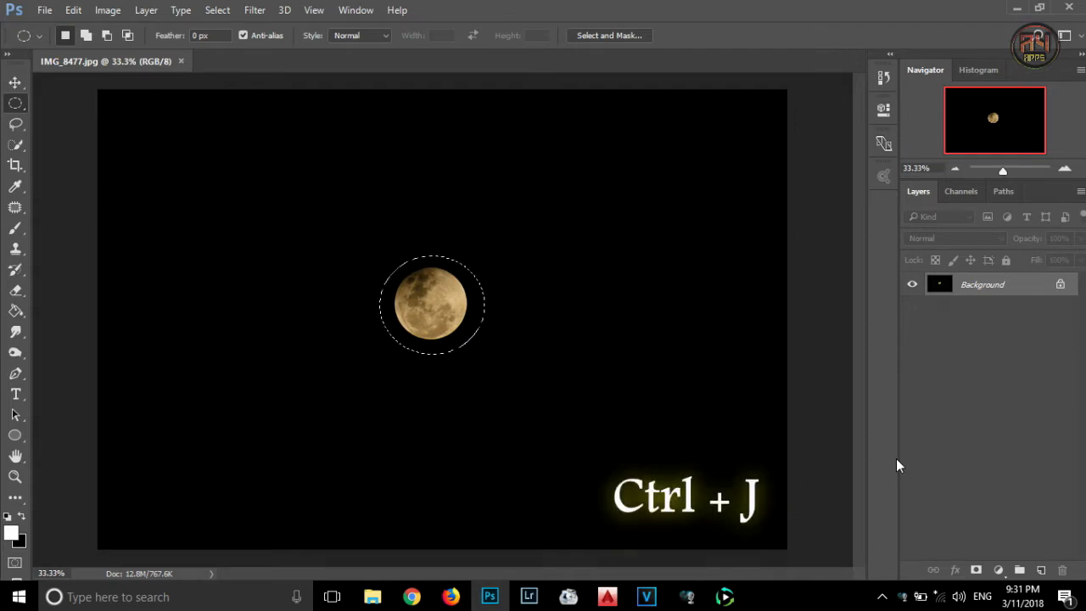
{"action": "key", "text": "ctrl+j"}
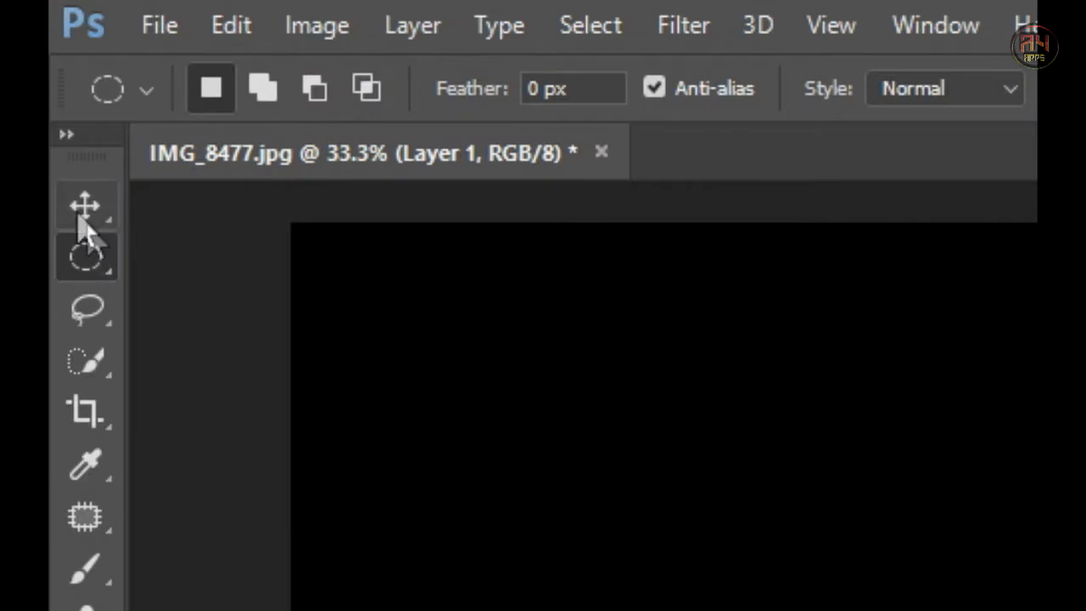
{"action": "left_click", "coordinate": [83, 210]}
{"action": "left_click_drag", "start_coordinate": [388, 271], "coordinate": [111, 478]}
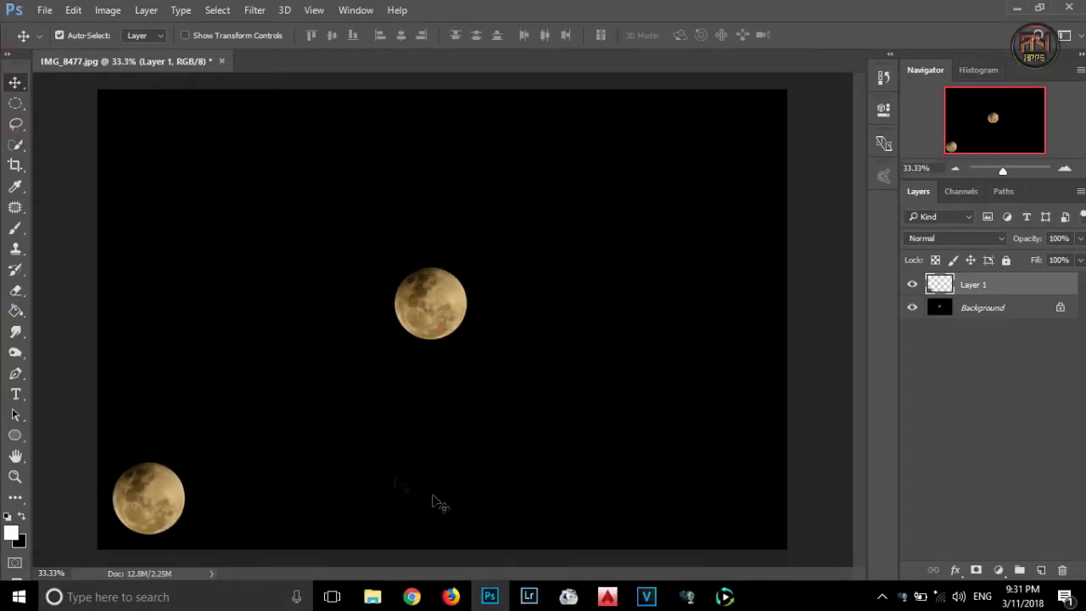
Remove the original moon from the Background layer by selecting it with an ellipse and applying a Content-Aware fill at 100% opacity.
{"action": "left_click", "coordinate": [984, 312]}
{"action": "left_click", "coordinate": [15, 104]}
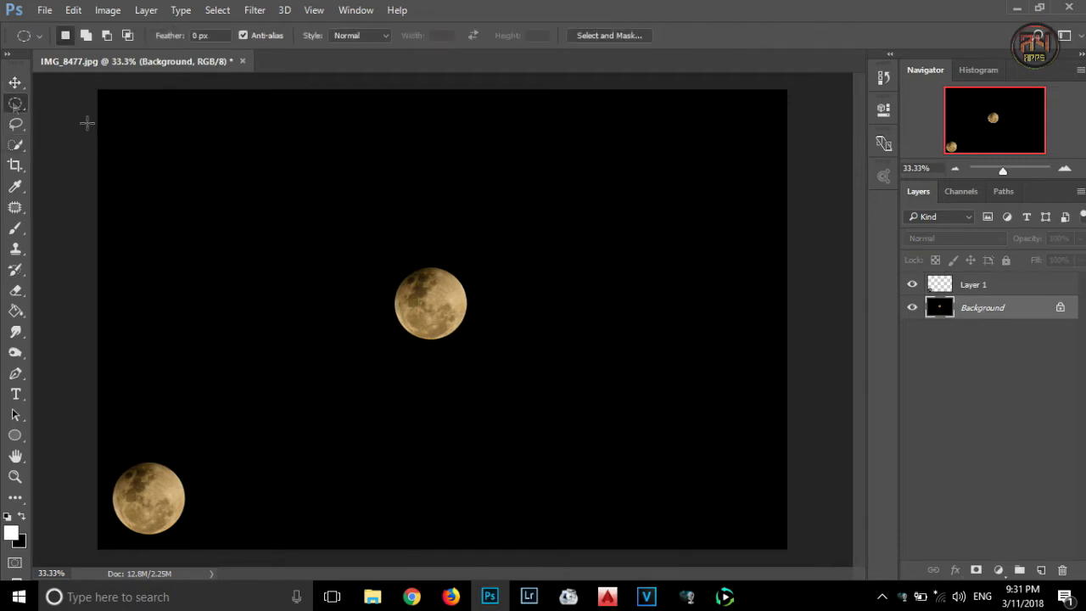
{"action": "left_click_drag", "start_coordinate": [380, 255], "coordinate": [484, 351]}
{"action": "right_click", "coordinate": [446, 303]}
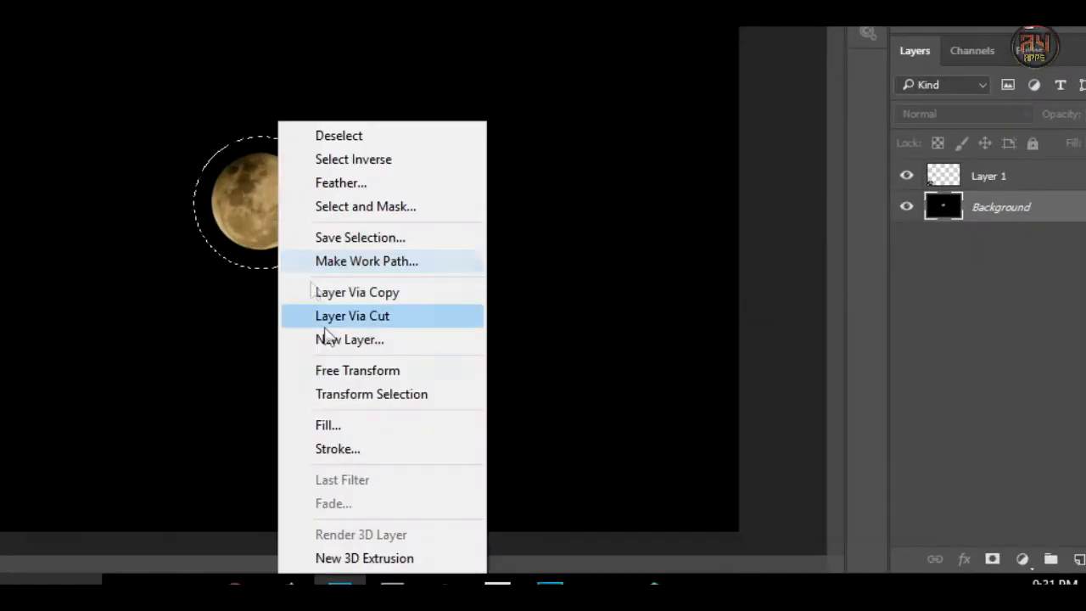
{"action": "left_click", "coordinate": [350, 426]}
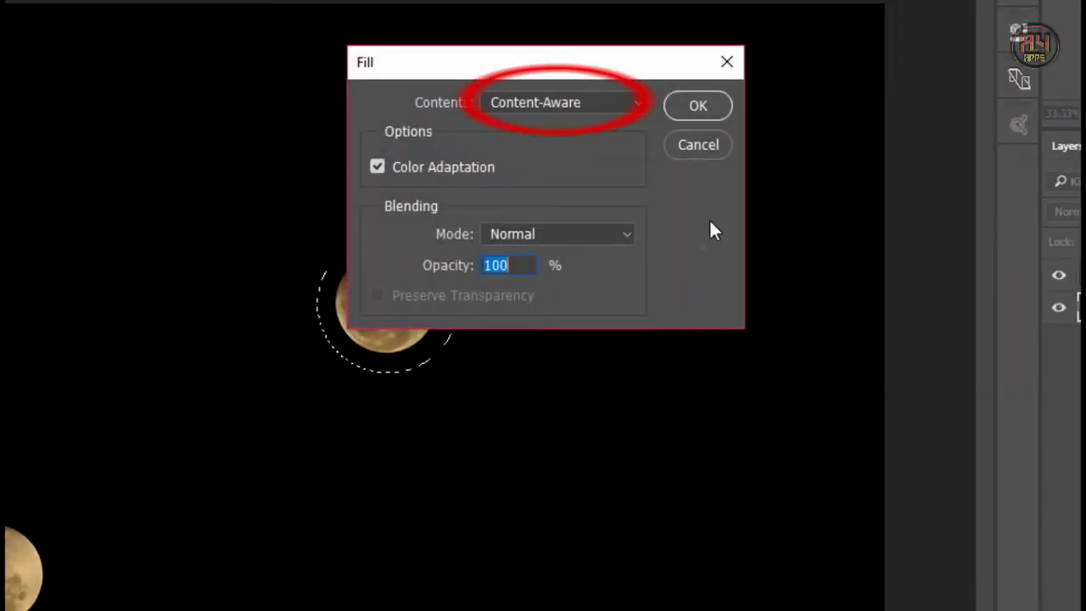
{"action": "left_click", "coordinate": [710, 116]}
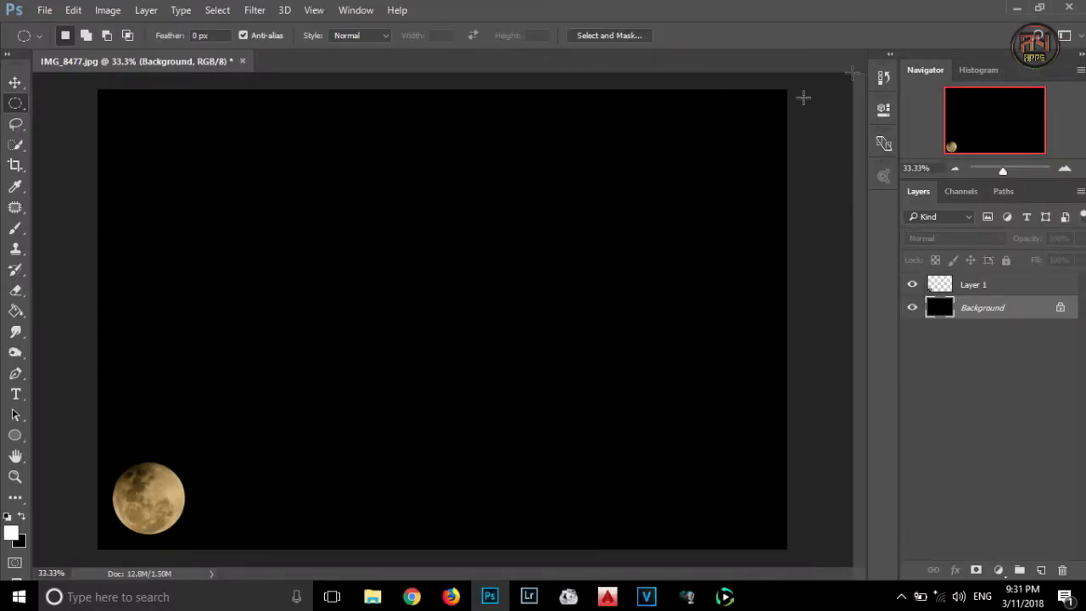
Place IMG_8463 from the SELECTED folder into the IMG_8477 document as a new layer.
{"action": "left_click", "coordinate": [1016, 9]}
{"action": "left_click", "coordinate": [541, 378]}
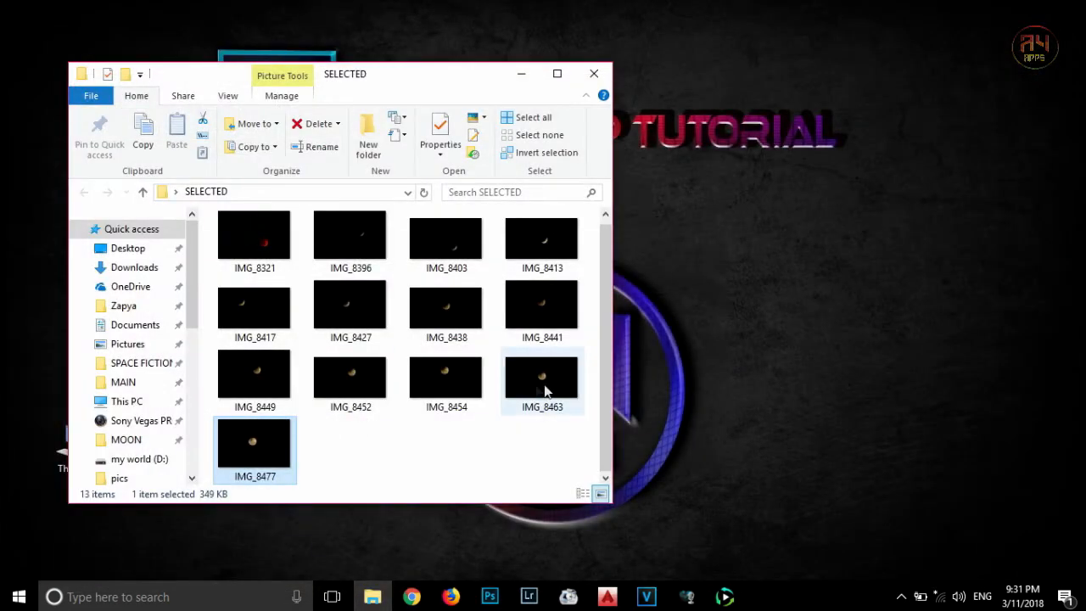
{"action": "left_click_drag", "start_coordinate": [552, 380], "coordinate": [371, 293]}
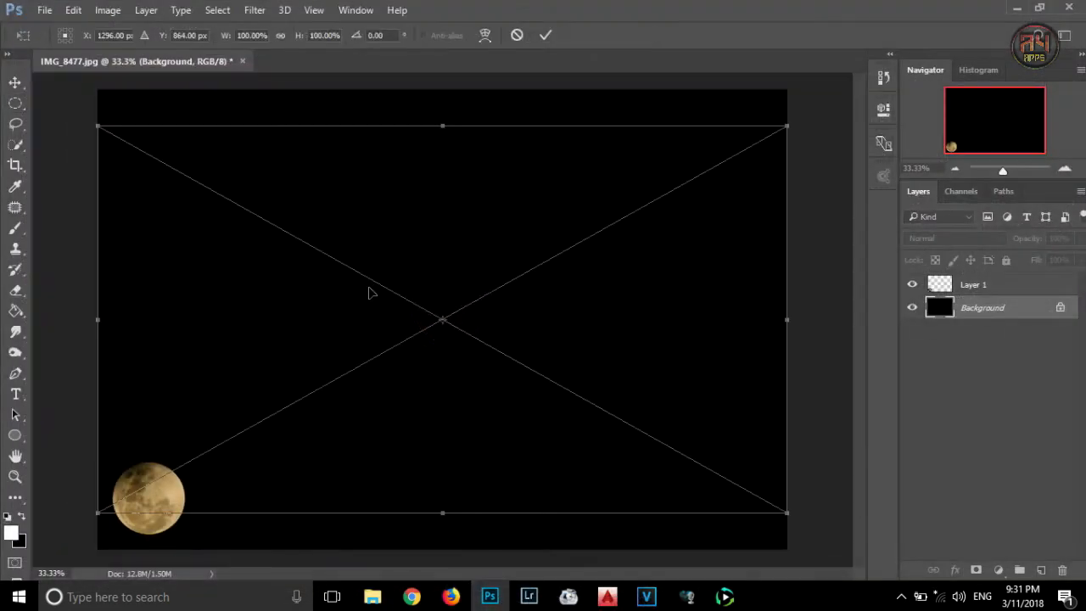
{"action": "key", "text": "Return"}
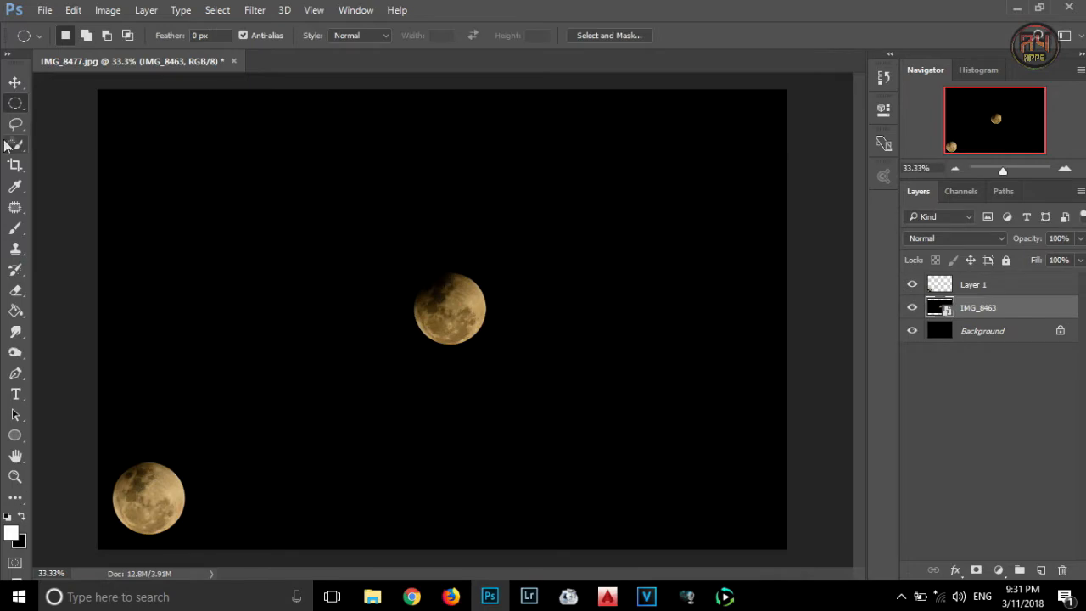
Mask the IMG_8463 layer to an ellipse around its moon and position it just above the full moon.
{"action": "left_click_drag", "start_coordinate": [414, 272], "coordinate": [493, 351]}
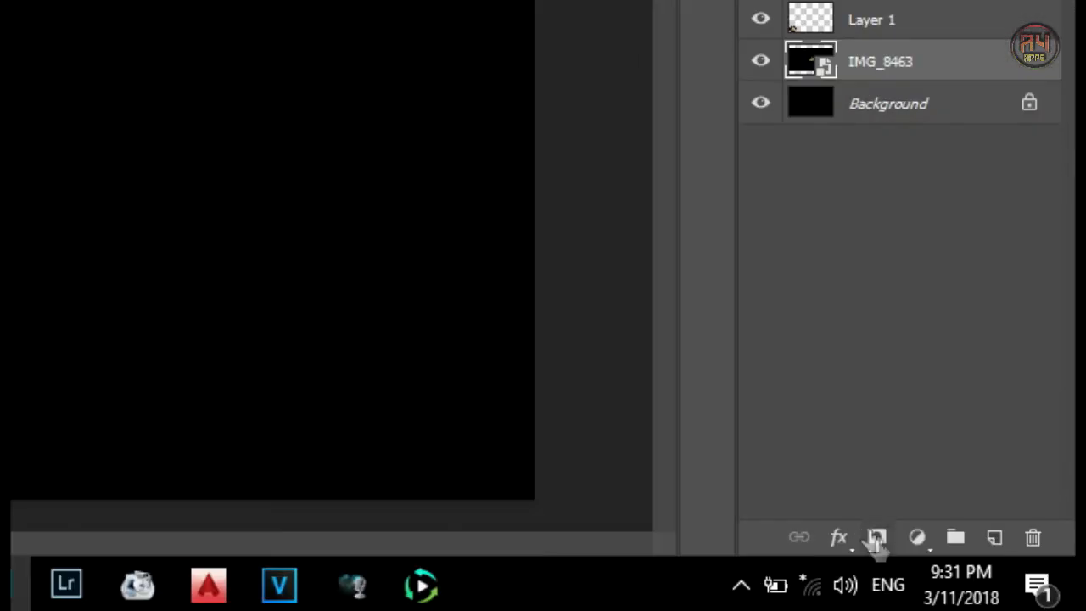
{"action": "left_click", "coordinate": [975, 570]}
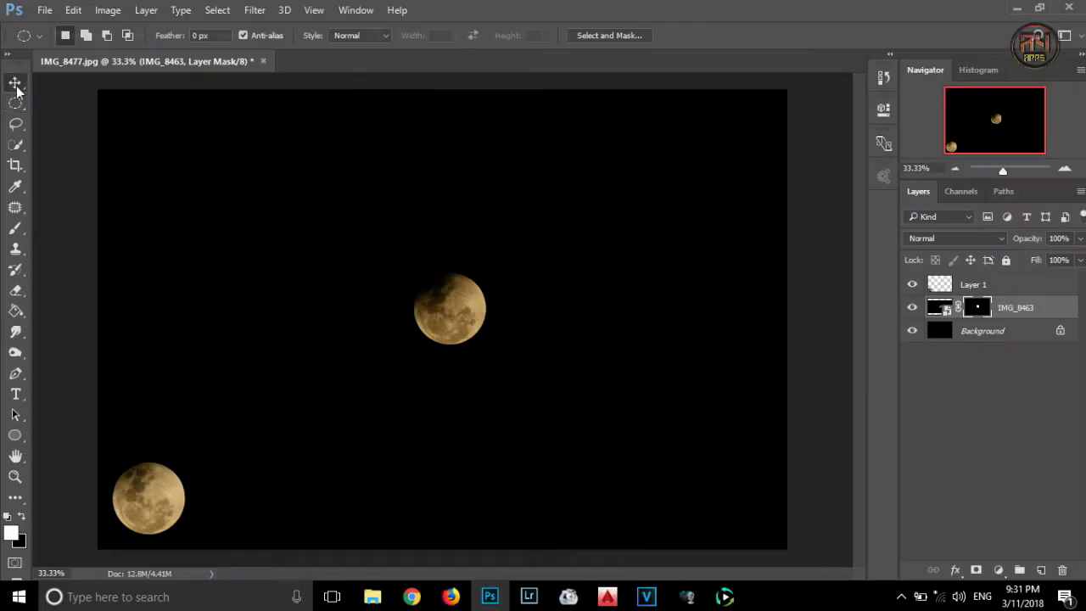
{"action": "left_click", "coordinate": [15, 83]}
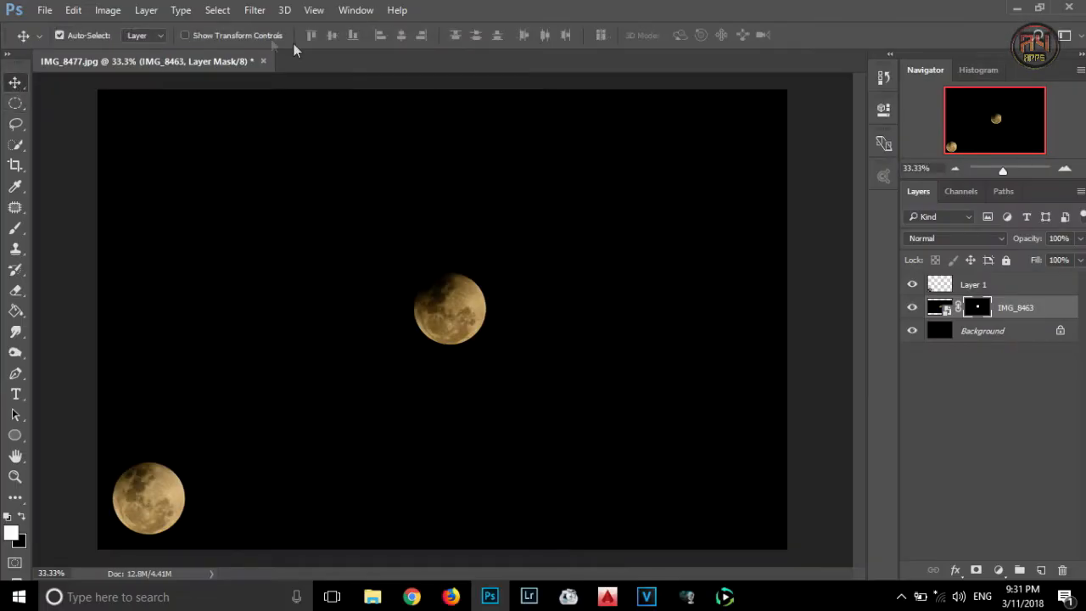
{"action": "left_click_drag", "start_coordinate": [465, 324], "coordinate": [180, 424]}
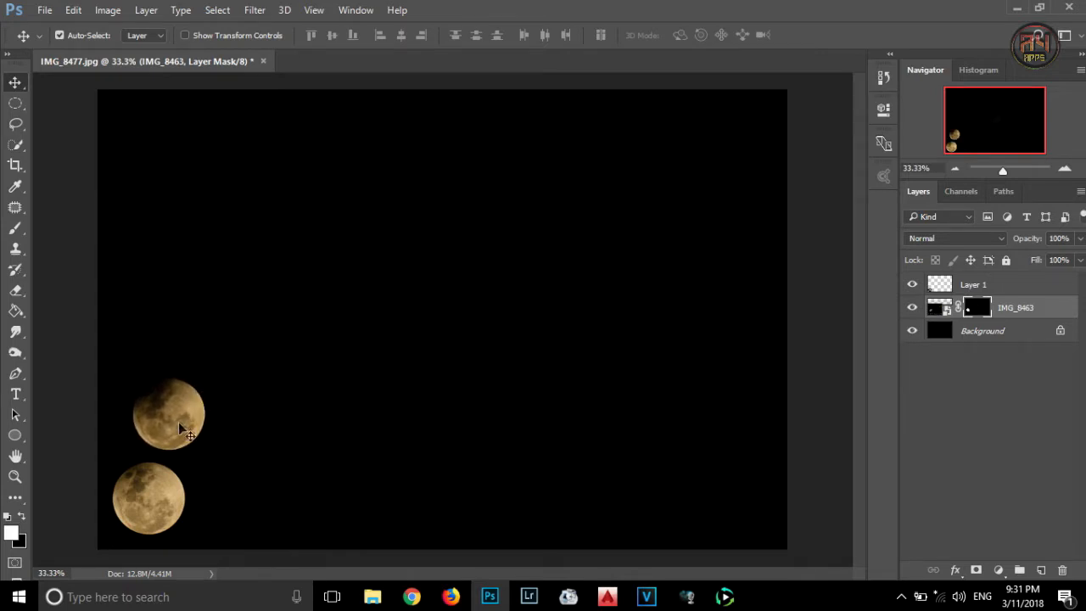
Place IMG_8454 from the SELECTED folder into the composite as a new layer.
{"action": "left_click", "coordinate": [1019, 7]}
{"action": "left_click", "coordinate": [452, 401]}
{"action": "left_click_drag", "start_coordinate": [458, 390], "coordinate": [357, 373]}
{"action": "key", "text": "Return"}
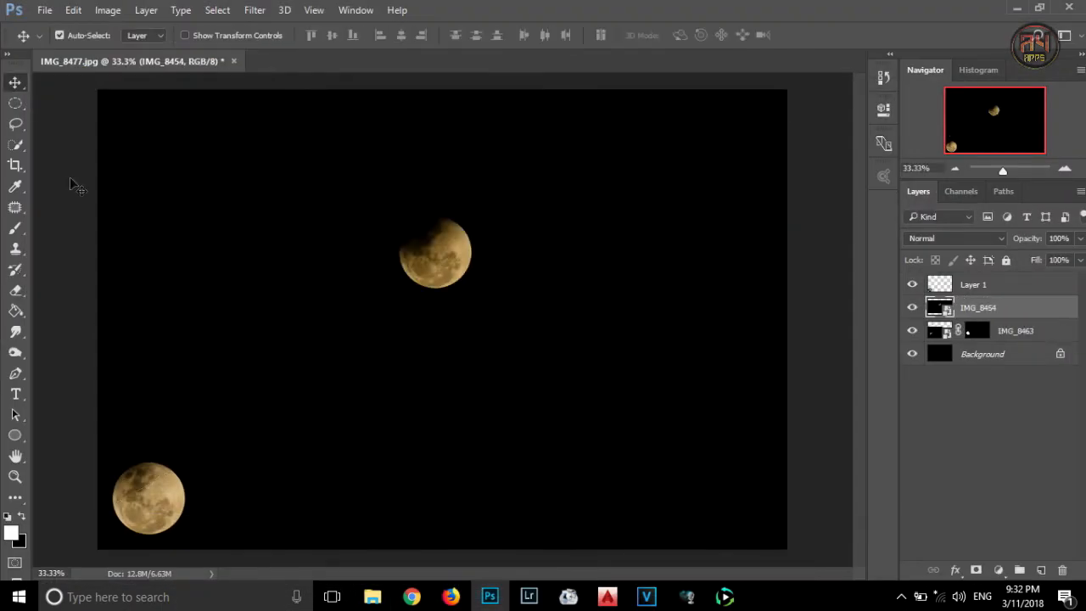
Mask the IMG_8454 layer to an ellipse around its moon and position it above and slightly right of the IMG_8463 moon.
{"action": "left_click", "coordinate": [17, 105]}
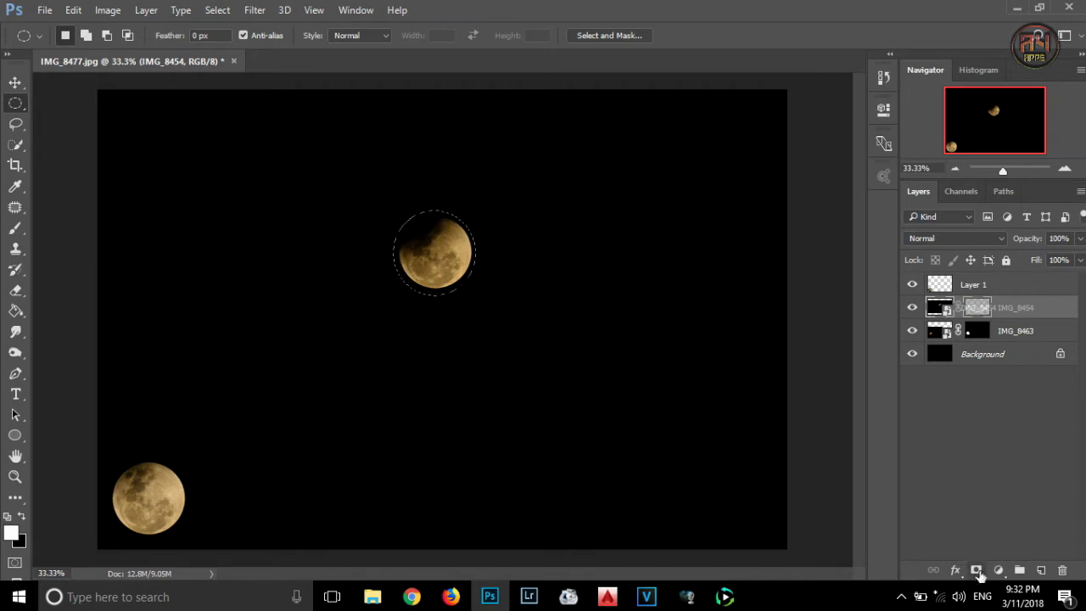
{"action": "left_click", "coordinate": [976, 571]}
{"action": "left_click", "coordinate": [15, 83]}
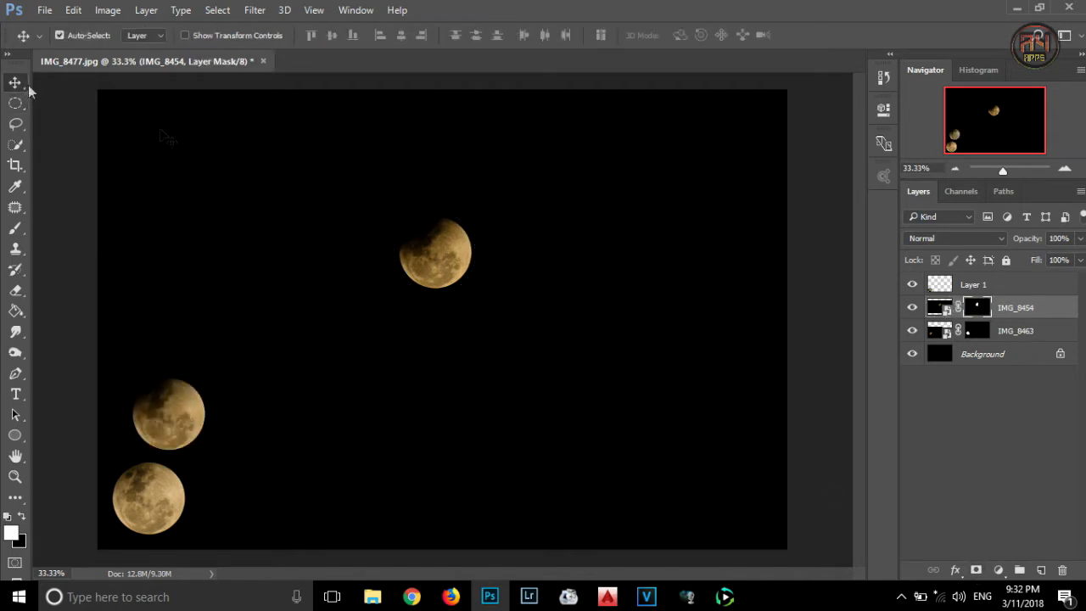
{"action": "left_click_drag", "start_coordinate": [437, 256], "coordinate": [201, 338]}
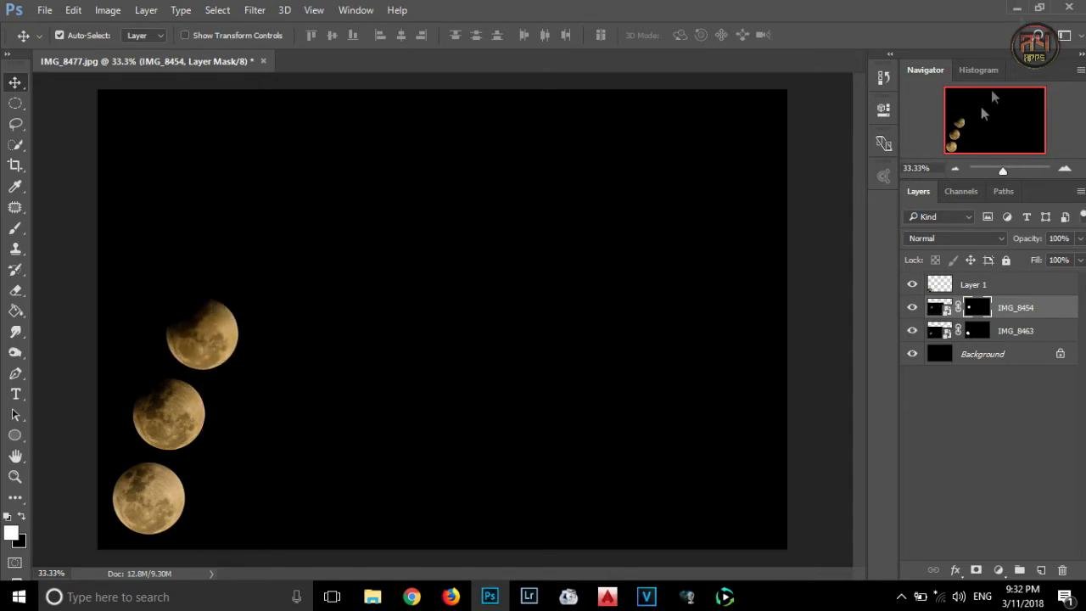
Reorder Layer 1 to sit directly above the Background and place IMG_8452 from the SELECTED folder.
{"action": "left_click_drag", "start_coordinate": [996, 283], "coordinate": [1002, 342]}
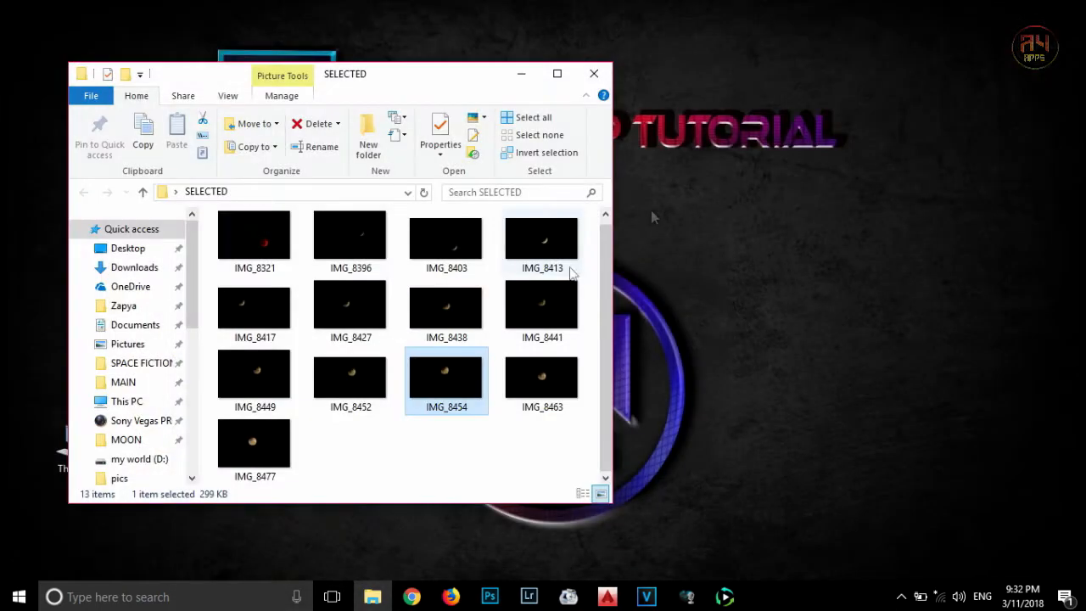
{"action": "left_click_drag", "start_coordinate": [350, 378], "coordinate": [465, 356]}
{"action": "key", "text": "Return"}
Select the IMG_8452 moon with an elliptical selection and add a layer mask from it.
{"action": "left_click", "coordinate": [16, 103]}
{"action": "left_click_drag", "start_coordinate": [445, 247], "coordinate": [506, 311]}
{"action": "left_click", "coordinate": [976, 571]}
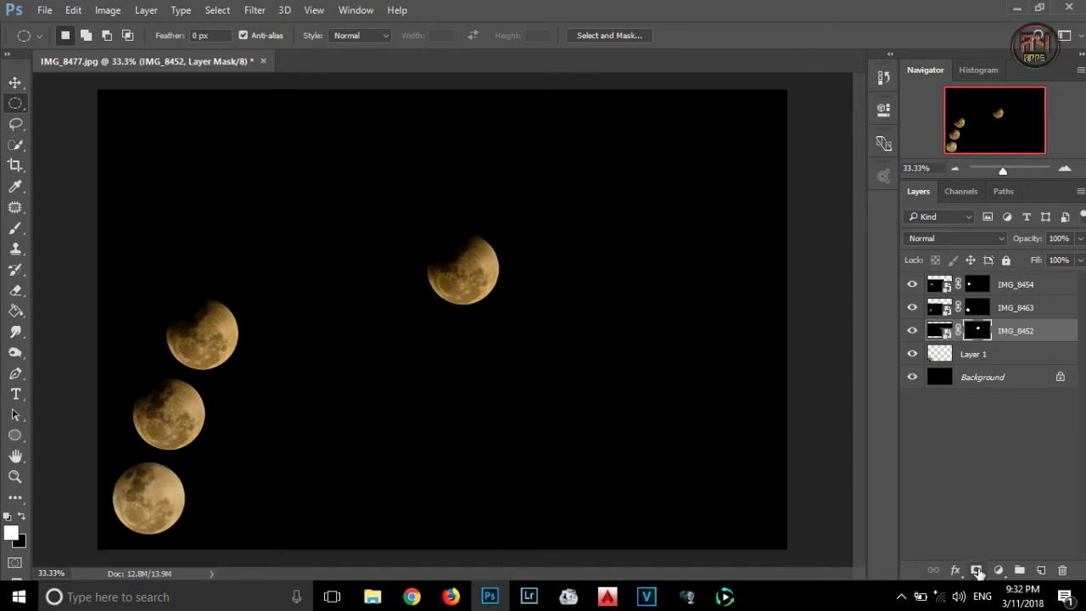
Bring the IMG_8452 layer to the top of the layer stack and position its moon above the IMG_8454 moon along the arc.
{"action": "left_click_drag", "start_coordinate": [1010, 354], "coordinate": [1001, 282]}
{"action": "left_click", "coordinate": [16, 82]}
{"action": "left_click_drag", "start_coordinate": [474, 267], "coordinate": [258, 251]}
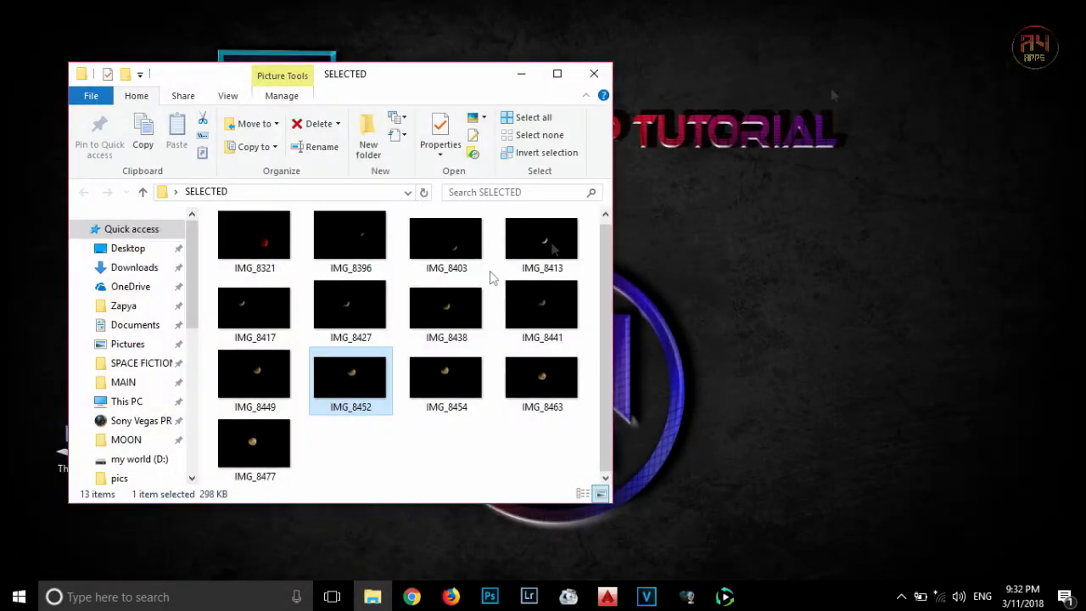
Add IMG_8449 to the composite, masked to an ellipse around its moon, and position it up and right of the IMG_8452 moon.
{"action": "left_click_drag", "start_coordinate": [252, 382], "coordinate": [458, 290]}
{"action": "key", "text": "Return"}
{"action": "key", "text": "m"}
{"action": "left_click_drag", "start_coordinate": [430, 245], "coordinate": [513, 322]}
{"action": "left_click", "coordinate": [975, 570]}
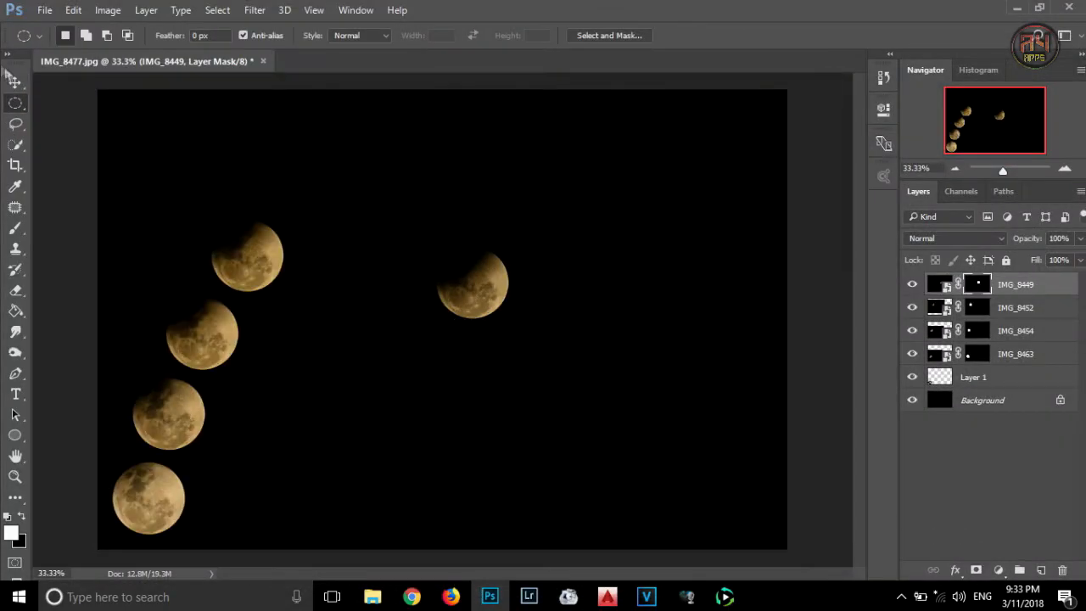
{"action": "key", "text": "v"}
{"action": "left_click_drag", "start_coordinate": [473, 285], "coordinate": [310, 194]}
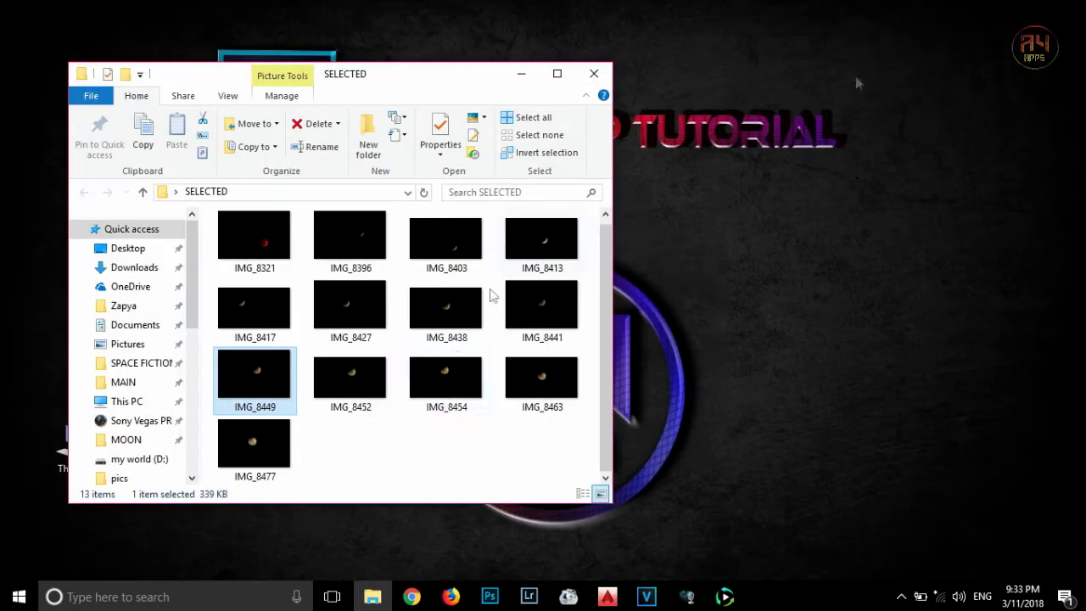
Add IMG_8441 to the composite, masked to an ellipse around its moon, and position it beyond the IMG_8449 moon along the arc.
{"action": "left_click_drag", "start_coordinate": [543, 307], "coordinate": [504, 284]}
{"action": "left_click_drag", "start_coordinate": [409, 265], "coordinate": [492, 348]}
{"action": "left_click", "coordinate": [975, 570]}
{"action": "key", "text": "v"}
{"action": "left_click_drag", "start_coordinate": [456, 306], "coordinate": [411, 163]}
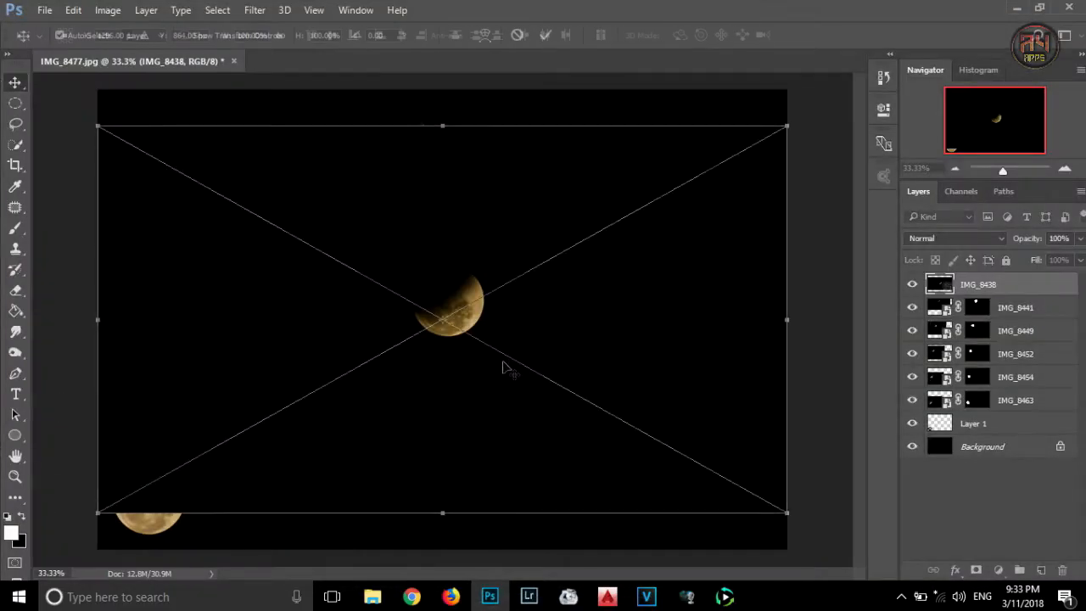
Add IMG_8438 to the composite, masked to an ellipse around its moon, and position it to the right of the IMG_8441 moon.
{"action": "key", "text": "Return"}
{"action": "key", "text": "m"}
{"action": "left_click_drag", "start_coordinate": [410, 265], "coordinate": [492, 348]}
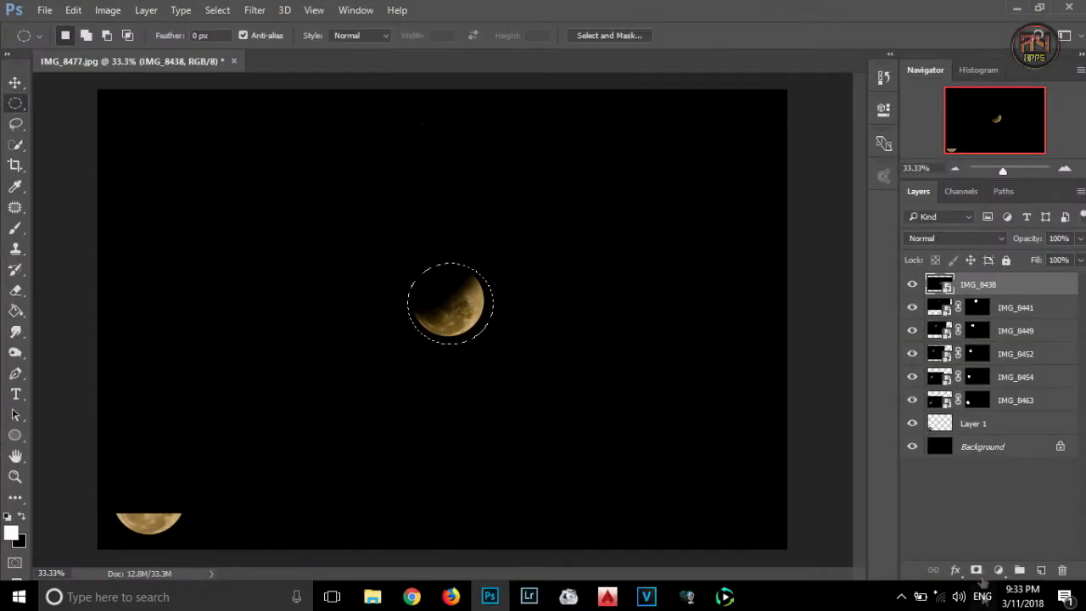
{"action": "left_click", "coordinate": [976, 570]}
{"action": "key", "text": "v"}
{"action": "left_click_drag", "start_coordinate": [450, 306], "coordinate": [490, 167]}
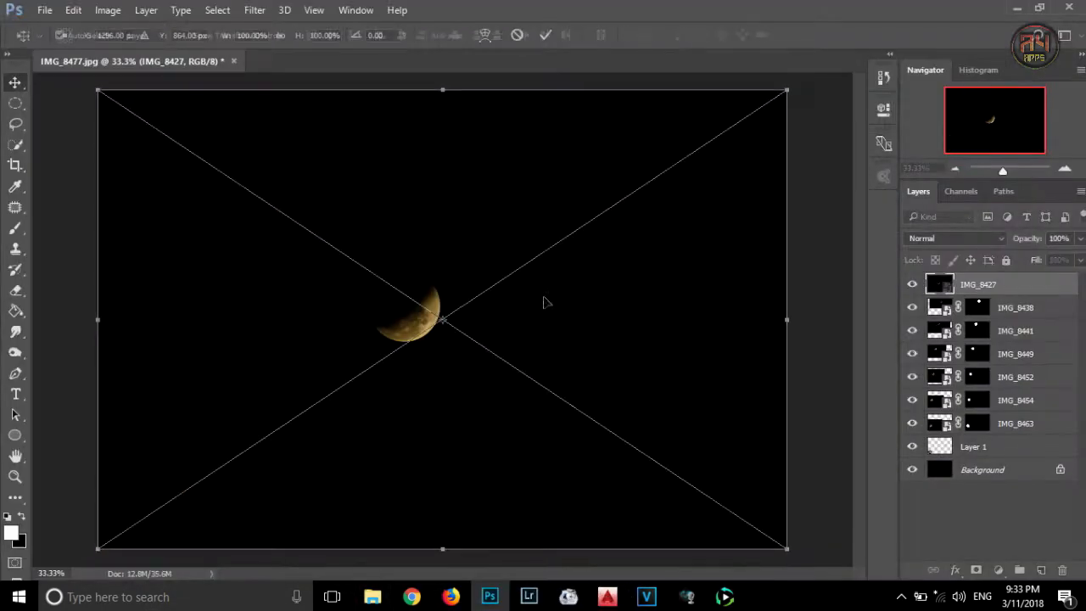
Add IMG_8427, masked to an ellipse around its moon, and position it down and right of the IMG_8438 moon.
{"action": "key", "text": "Return"}
{"action": "key", "text": "m"}
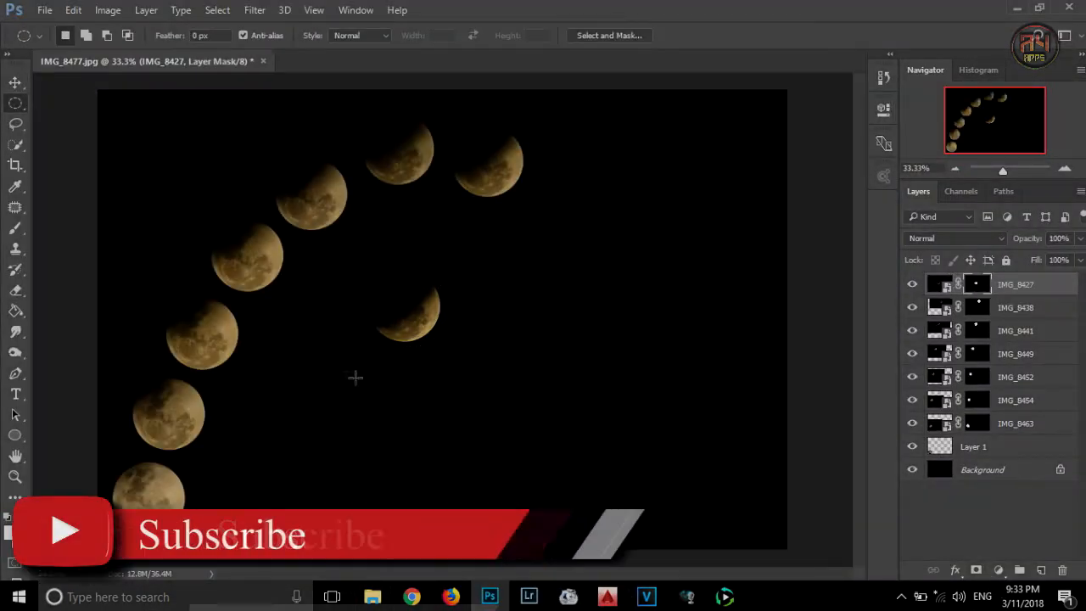
{"action": "key", "text": "v"}
{"action": "left_click_drag", "start_coordinate": [443, 314], "coordinate": [569, 237]}
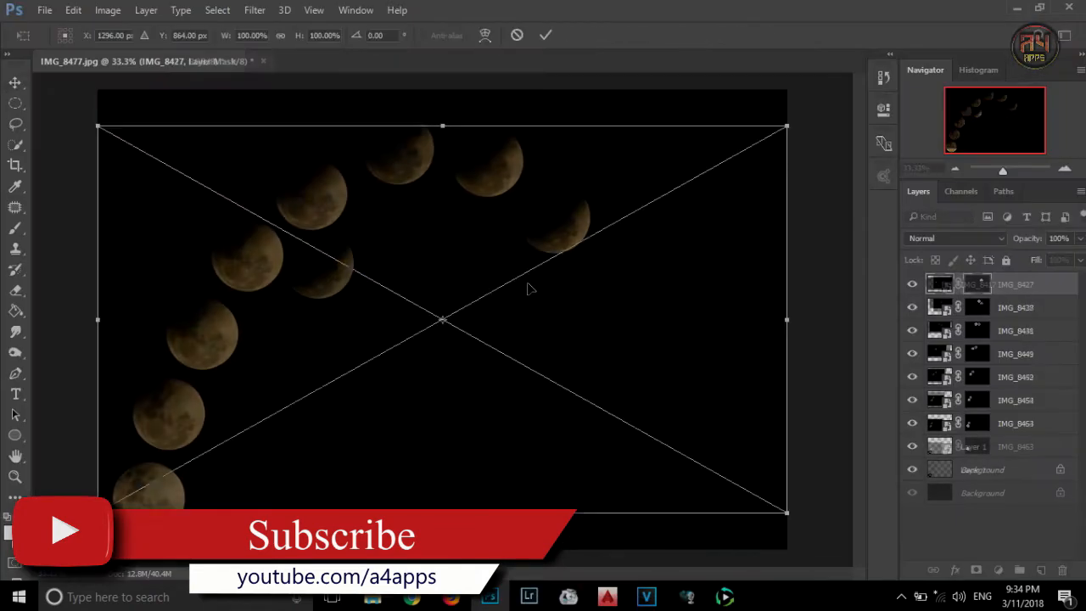
Add IMG_8417, masked to an ellipse around its moon, and place it below and right of the IMG_8427 moon.
{"action": "key", "text": "Return"}
{"action": "key", "text": "m"}
{"action": "left_click_drag", "start_coordinate": [282, 241], "coordinate": [360, 316]}
{"action": "left_click", "coordinate": [976, 570]}
{"action": "left_click", "coordinate": [15, 82]}
{"action": "left_click_drag", "start_coordinate": [326, 273], "coordinate": [602, 284]}
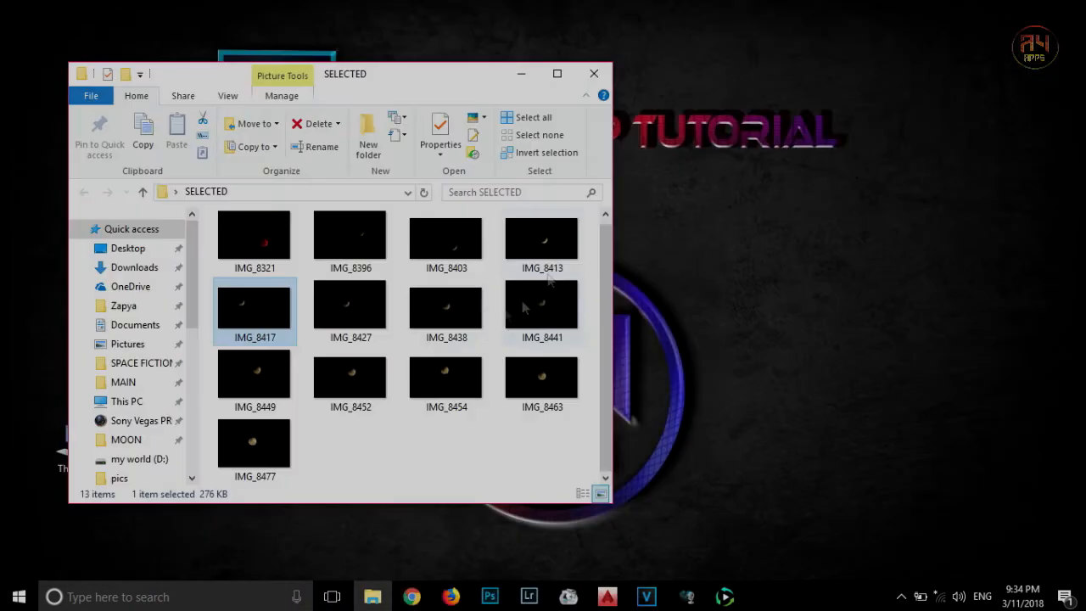
Place IMG_8413 from the SELECTED folder, mask it to an ellipse around its moon, and position it beyond the IMG_8417 moon on the descending arc.
{"action": "left_click_drag", "start_coordinate": [545, 237], "coordinate": [497, 497]}
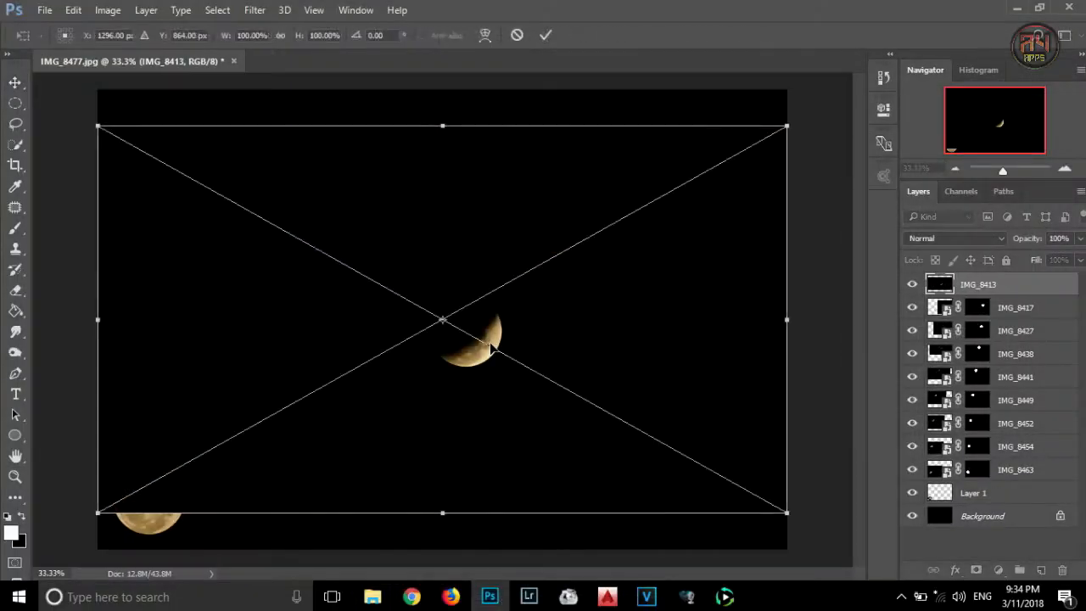
{"action": "key", "text": "Return"}
{"action": "left_click", "coordinate": [16, 104]}
{"action": "left_click_drag", "start_coordinate": [434, 303], "coordinate": [513, 387]}
{"action": "mouse_move", "coordinate": [490, 346]}
{"action": "left_mouse_down"}
{"action": "mouse_move", "coordinate": [670, 363]}
{"action": "mouse_move", "coordinate": [674, 351]}
{"action": "left_mouse_up"}
{"action": "left_click", "coordinate": [975, 570]}
{"action": "left_click", "coordinate": [15, 82]}
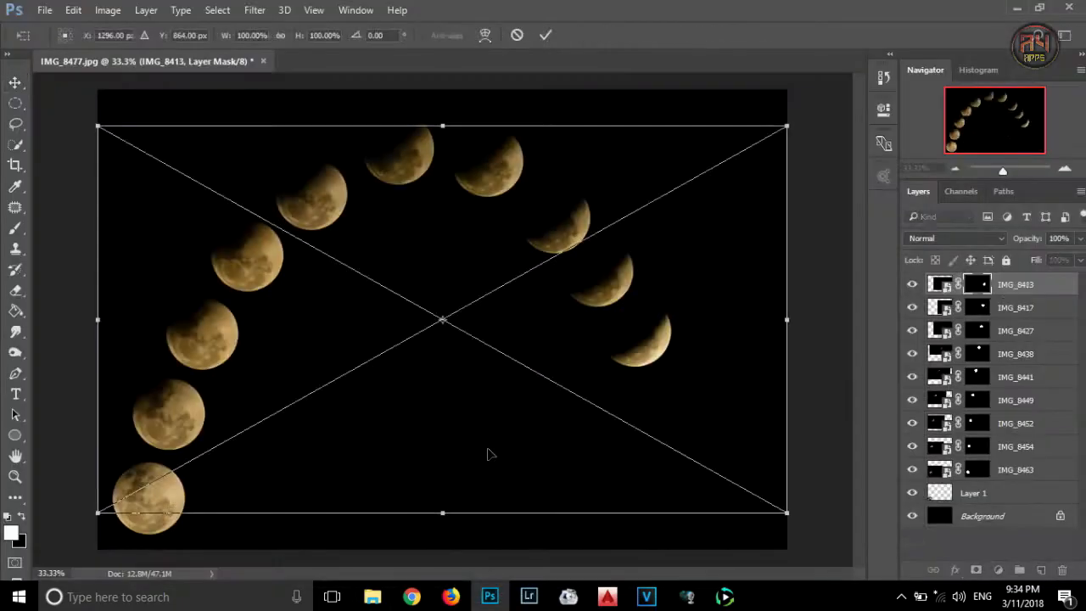
Add IMG_8403, masked to an ellipse around its crescent, and position it below and right of the IMG_8413 moon.
{"action": "key", "text": "Return"}
{"action": "key", "text": "m"}
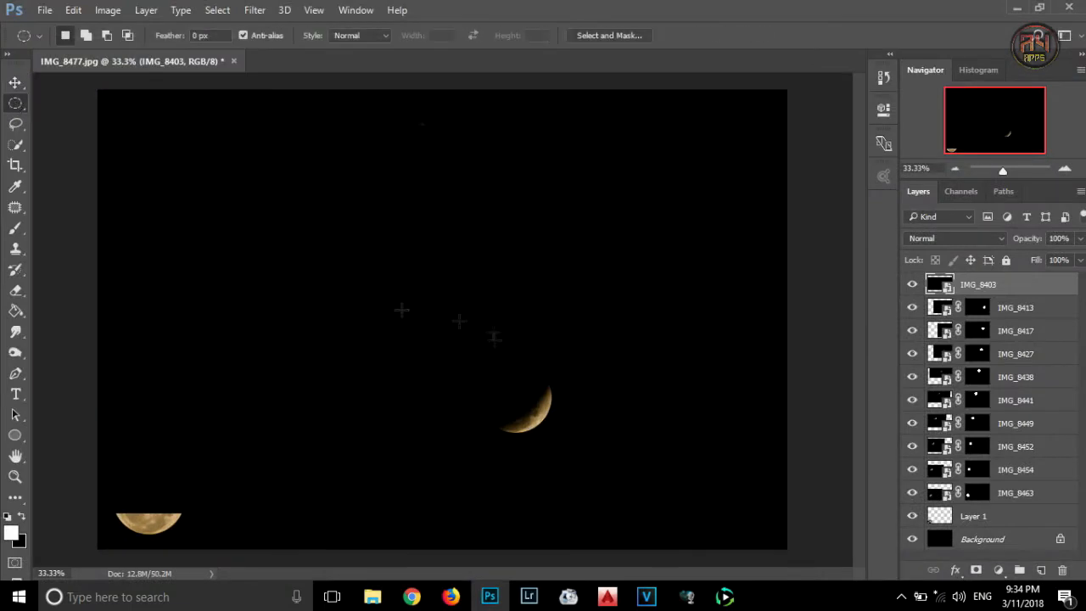
{"action": "left_click_drag", "start_coordinate": [562, 447], "coordinate": [563, 448]}
{"action": "left_click", "coordinate": [976, 570]}
{"action": "key", "text": "v"}
{"action": "left_click_drag", "start_coordinate": [523, 409], "coordinate": [670, 397]}
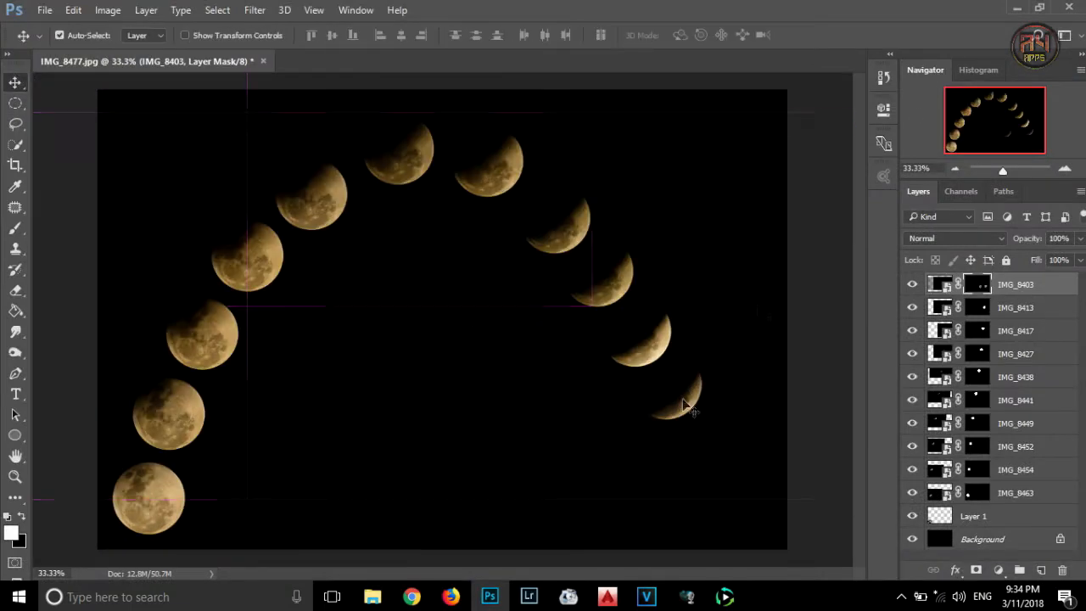
Place IMG_8396 from the SELECTED folder, mask it to an ellipse around its crescent, and position it below and right of the IMG_8403 moon.
{"action": "left_click_drag", "start_coordinate": [350, 242], "coordinate": [489, 594]}
{"action": "key", "text": "Return"}
{"action": "key", "text": "m"}
{"action": "left_click_drag", "start_coordinate": [511, 273], "coordinate": [586, 337]}
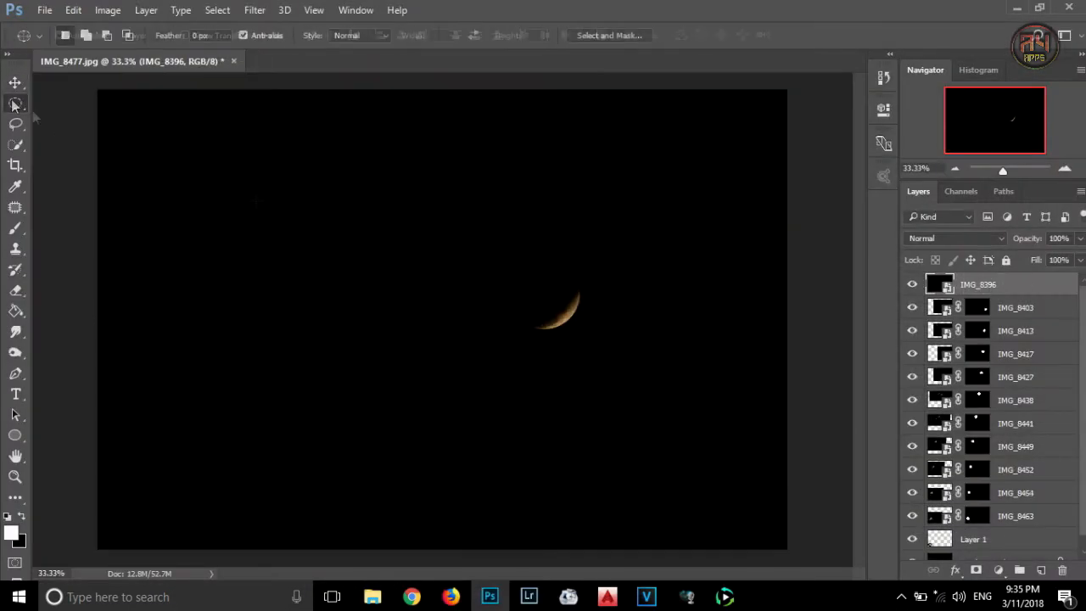
{"action": "left_click", "coordinate": [975, 570]}
{"action": "key", "text": "v"}
{"action": "left_click_drag", "start_coordinate": [547, 305], "coordinate": [693, 445]}
{"action": "left_click", "coordinate": [16, 290]}
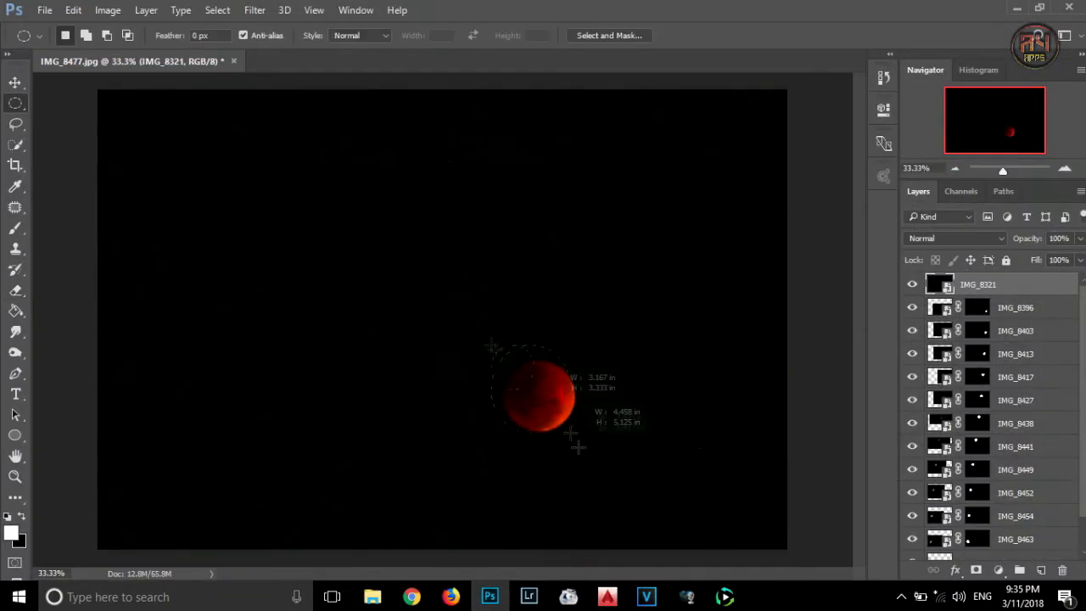
Mask IMG_8321 to the elliptical selection around its red moon and position it at the lower right end of the arc.
{"action": "left_click", "coordinate": [975, 570]}
{"action": "key", "text": "v"}
{"action": "left_click_drag", "start_coordinate": [530, 395], "coordinate": [727, 502]}
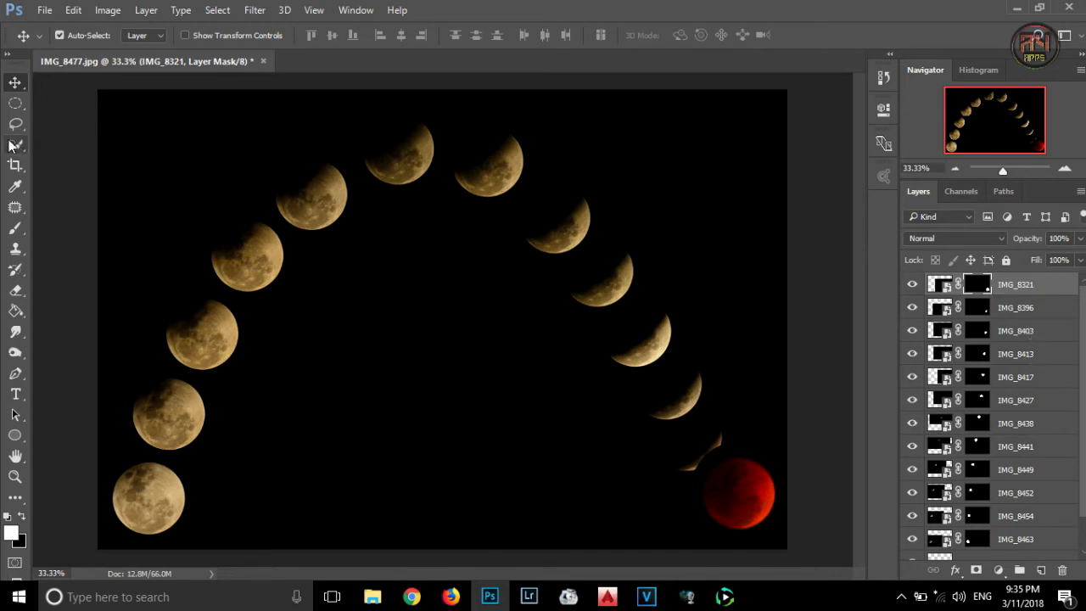
Shift the IMG_8463, IMG_8454 and IMG_8452 moons slightly upward to even out the rising side of the arc.
{"action": "scroll", "coordinate": [992, 407], "scroll_direction": "down", "scroll_amount": 2}
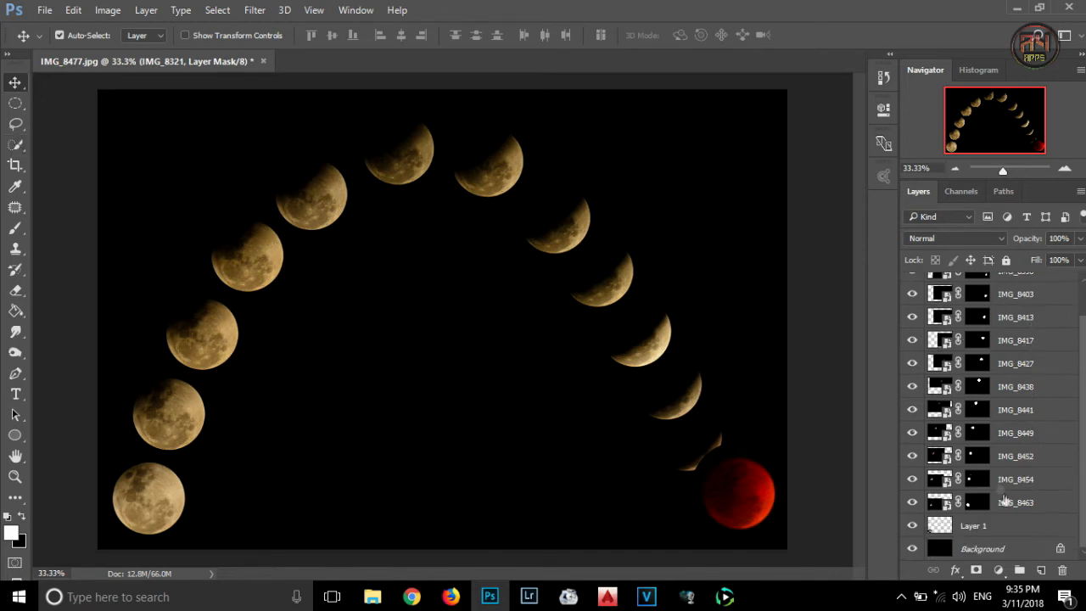
{"action": "left_click", "coordinate": [1014, 479]}
{"action": "left_click_drag", "start_coordinate": [161, 422], "coordinate": [161, 414]}
{"action": "left_click", "coordinate": [1007, 480]}
{"action": "left_click_drag", "start_coordinate": [213, 334], "coordinate": [214, 325]}
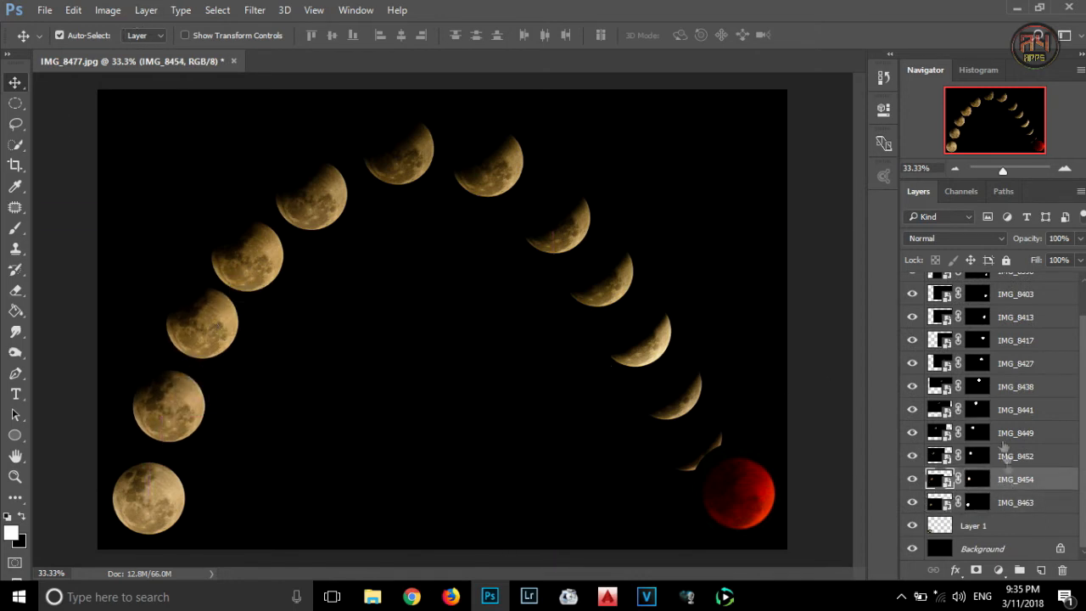
{"action": "left_click", "coordinate": [1009, 456]}
{"action": "left_click_drag", "start_coordinate": [251, 256], "coordinate": [255, 243]}
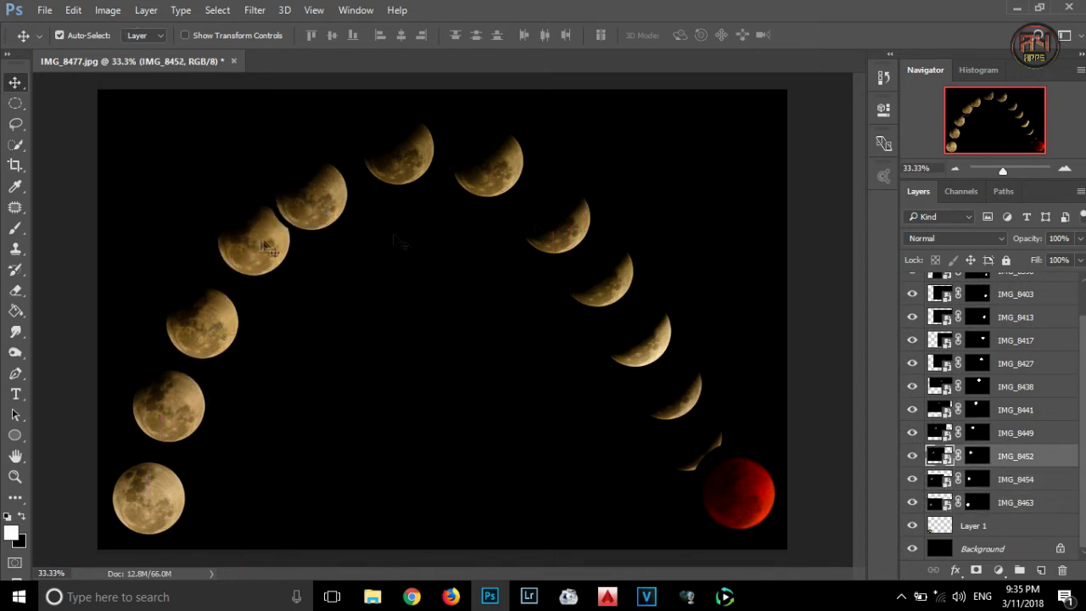
Reposition the IMG_8449, IMG_8441, IMG_8438 and IMG_8427 moons to smooth and evenly space the crest of the arc.
{"action": "left_click", "coordinate": [1013, 433]}
{"action": "left_click_drag", "start_coordinate": [333, 182], "coordinate": [329, 179]}
{"action": "left_click", "coordinate": [1008, 408]}
{"action": "left_click_drag", "start_coordinate": [395, 145], "coordinate": [408, 134]}
{"action": "left_click", "coordinate": [1021, 388]}
{"action": "left_click_drag", "start_coordinate": [480, 161], "coordinate": [494, 162]}
{"action": "left_click", "coordinate": [1015, 363]}
{"action": "mouse_move", "coordinate": [540, 235]}
{"action": "left_mouse_down"}
{"action": "mouse_move", "coordinate": [561, 233]}
{"action": "mouse_move", "coordinate": [552, 223]}
{"action": "left_mouse_up"}
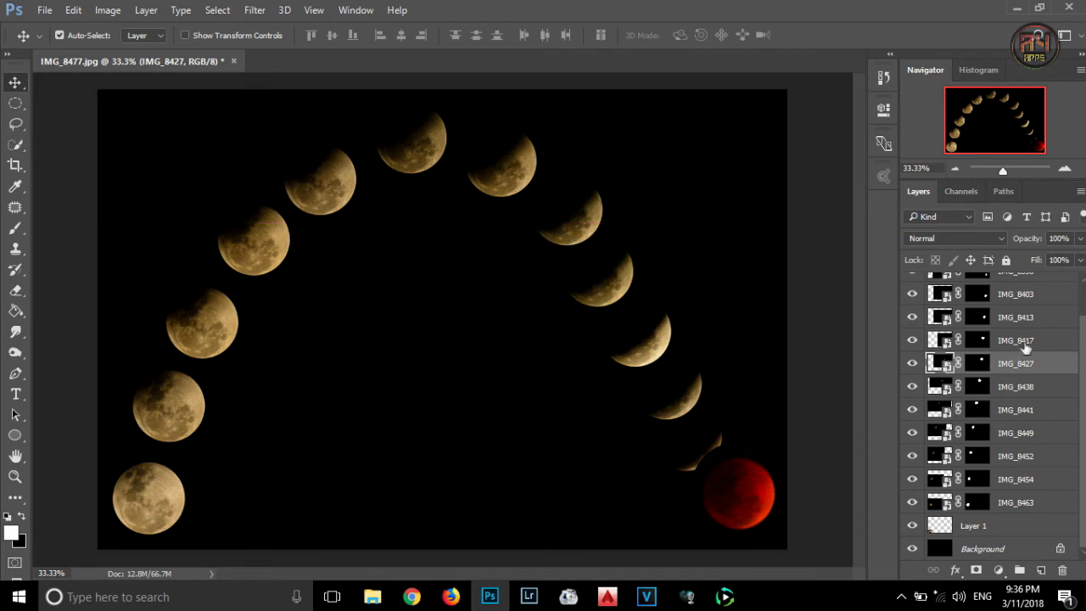
Shift the IMG_8417, IMG_8413 and IMG_8403 moons to the right and slightly up along the descending side of the arc.
{"action": "left_click", "coordinate": [1015, 340]}
{"action": "left_click_drag", "start_coordinate": [624, 297], "coordinate": [632, 293]}
{"action": "left_click", "coordinate": [1016, 316]}
{"action": "left_click_drag", "start_coordinate": [651, 338], "coordinate": [669, 335]}
{"action": "left_click", "coordinate": [1015, 330]}
{"action": "left_click_drag", "start_coordinate": [678, 397], "coordinate": [701, 387]}
Apply the Eraser tool to the IMG_8403 layer, rasterizing its smart object.
{"action": "left_click", "coordinate": [15, 290]}
{"action": "left_click", "coordinate": [674, 339]}
{"action": "key", "text": "Return"}
Move the IMG_8396 crescent clear of the red moon and fine-tune the spacing of the last moons at the arc's lower right end.
{"action": "left_click", "coordinate": [1008, 310]}
{"action": "key", "text": "v"}
{"action": "left_click_drag", "start_coordinate": [691, 449], "coordinate": [707, 424]}
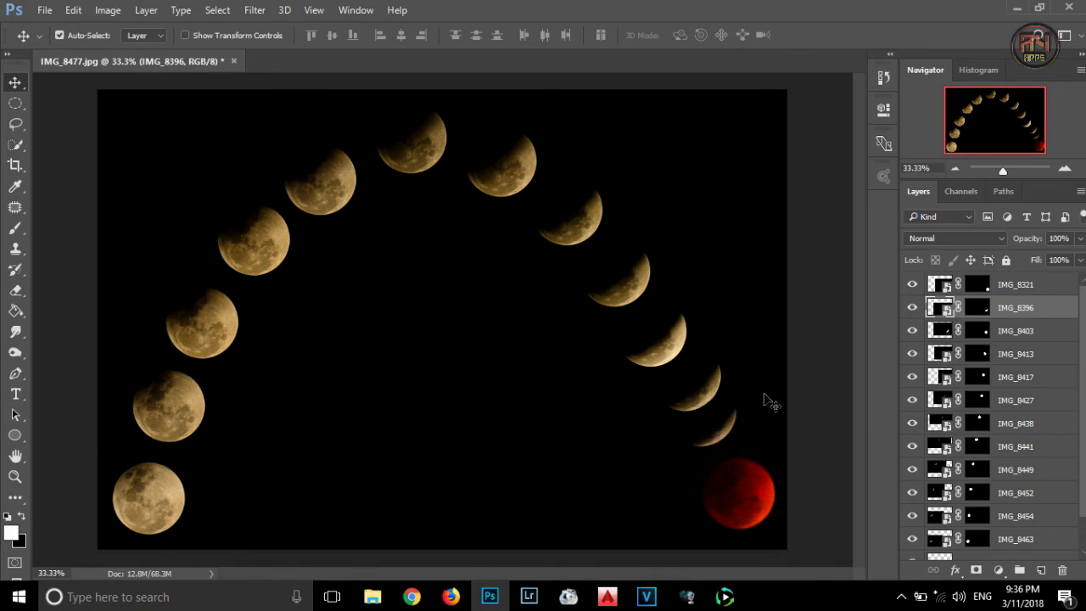
{"action": "left_click_drag", "start_coordinate": [650, 332], "coordinate": [640, 335]}
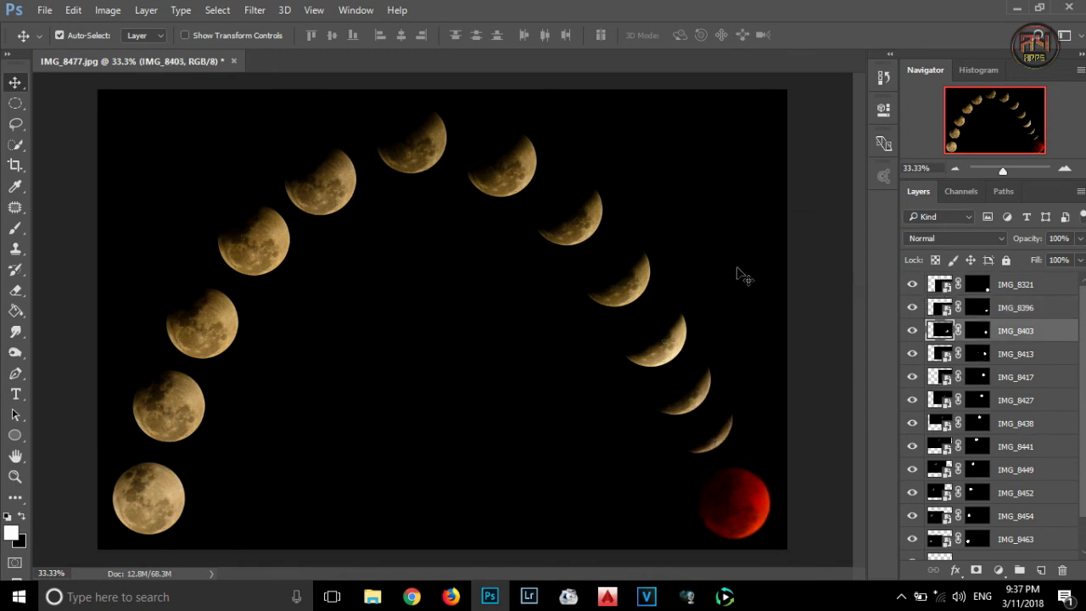
Place the "new logo" image file into the composite as a new layer.
{"action": "left_click", "coordinate": [1010, 7]}
{"action": "left_click_drag", "start_coordinate": [395, 453], "coordinate": [504, 469]}
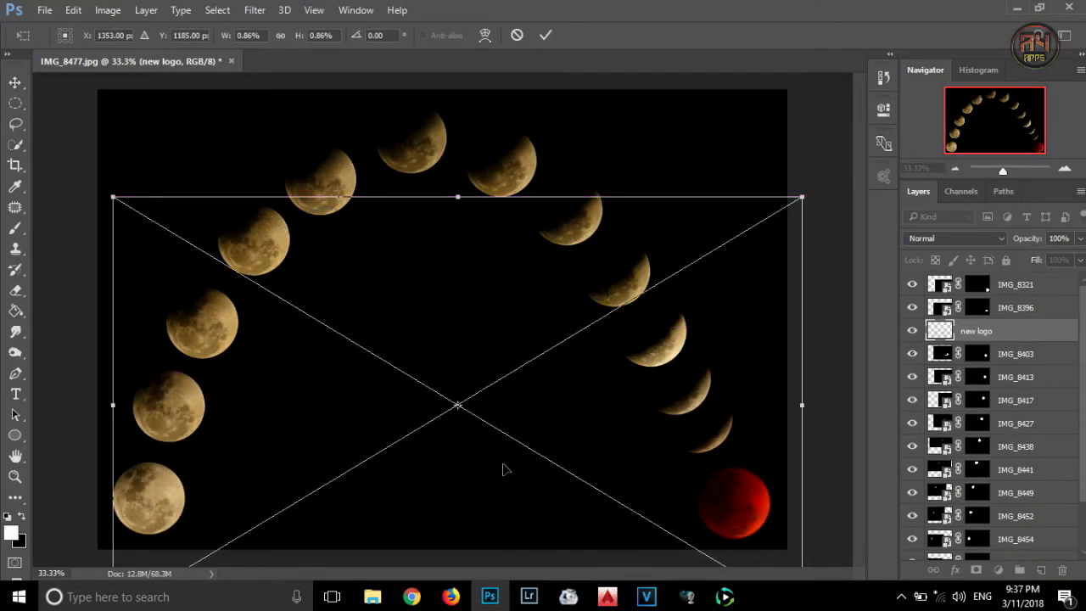
{"action": "key", "text": "Return"}
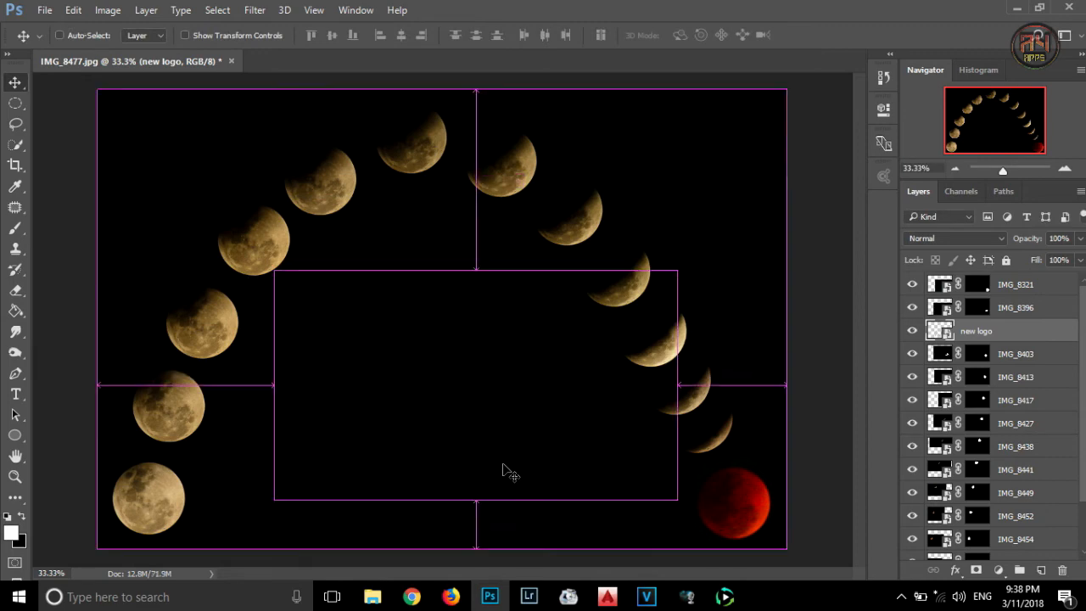
Invert the logo's colors, scale it down to a small signature, and position it at the bottom centre beneath the arc.
{"action": "key", "text": "ctrl+i"}
{"action": "left_click", "coordinate": [187, 36]}
{"action": "left_click_drag", "start_coordinate": [678, 500], "coordinate": [133, 182]}
{"action": "left_click_drag", "start_coordinate": [116, 137], "coordinate": [487, 499]}
{"action": "key", "text": "Return"}
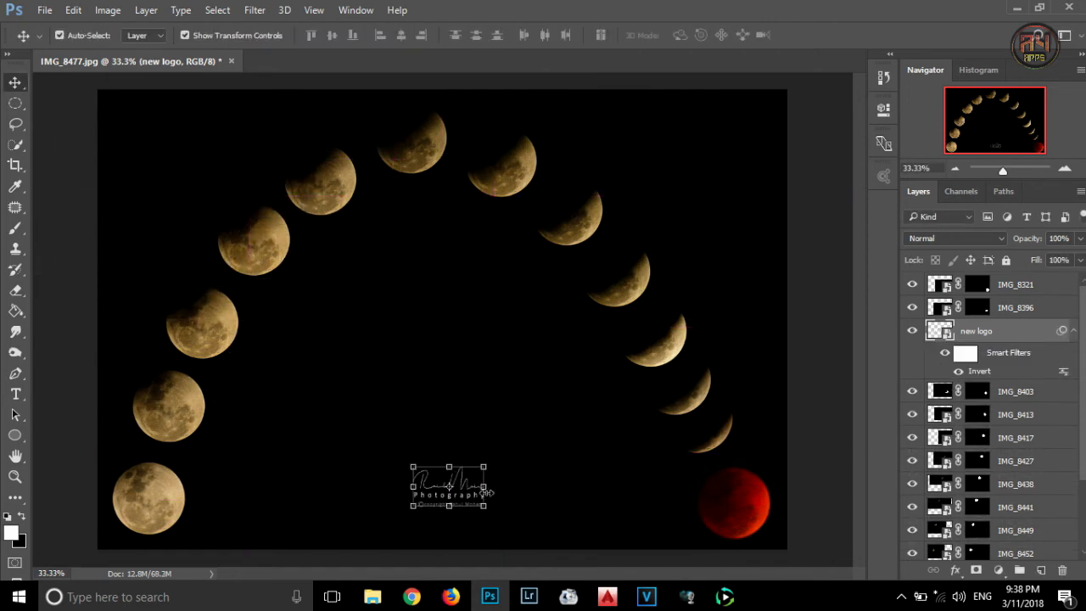
{"action": "left_click", "coordinate": [185, 35]}
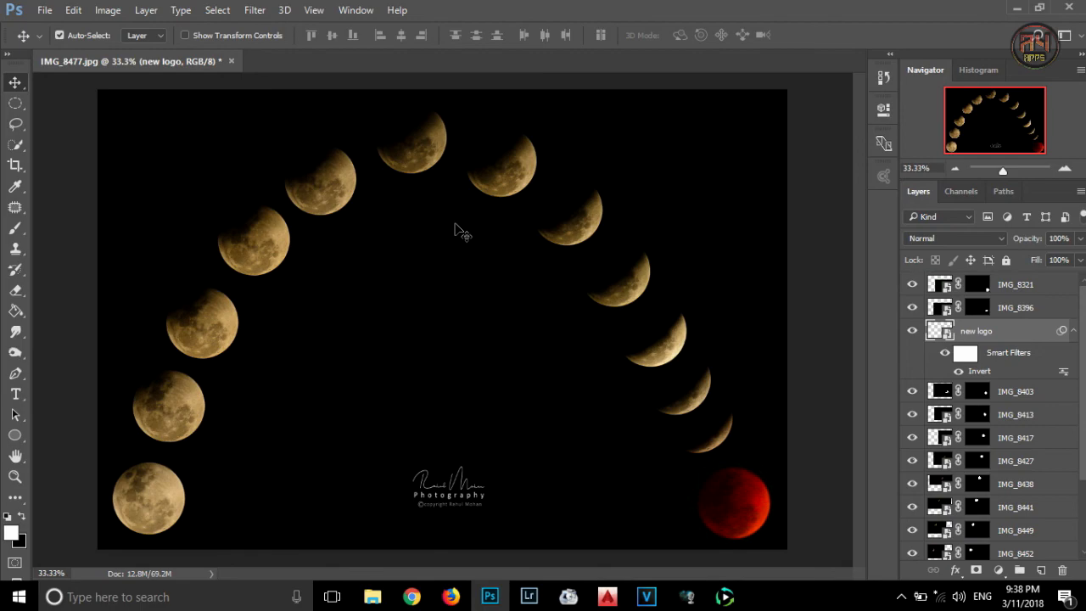